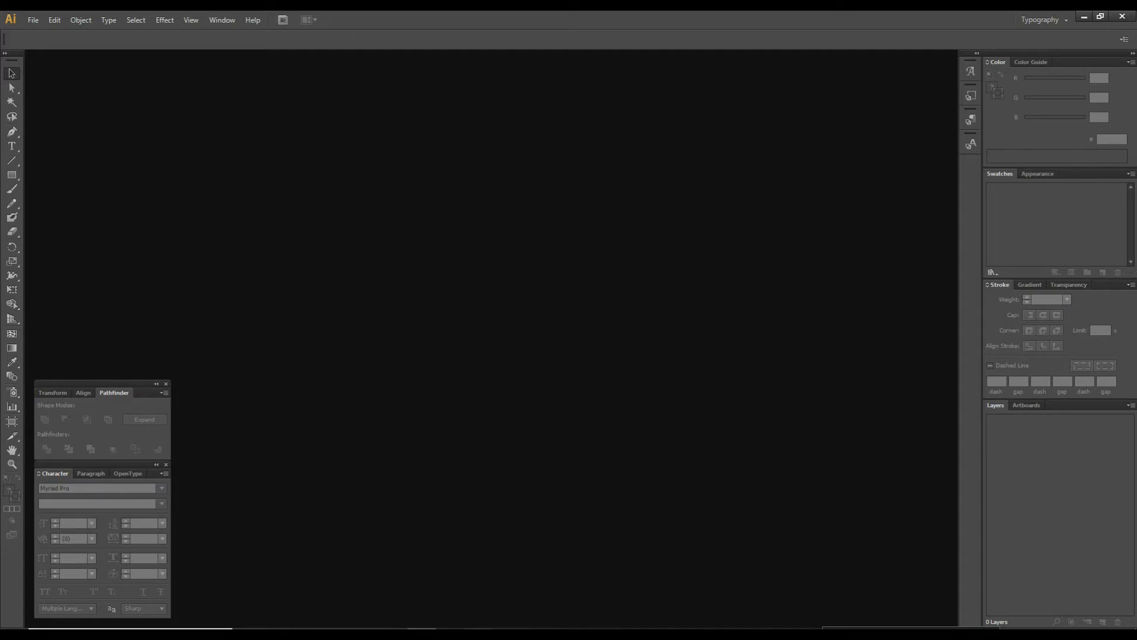
Open the recent file THUMBNAIL TEXT TEMPLATE.ai.
{"action": "mouse_move", "coordinate": [428, 627]}
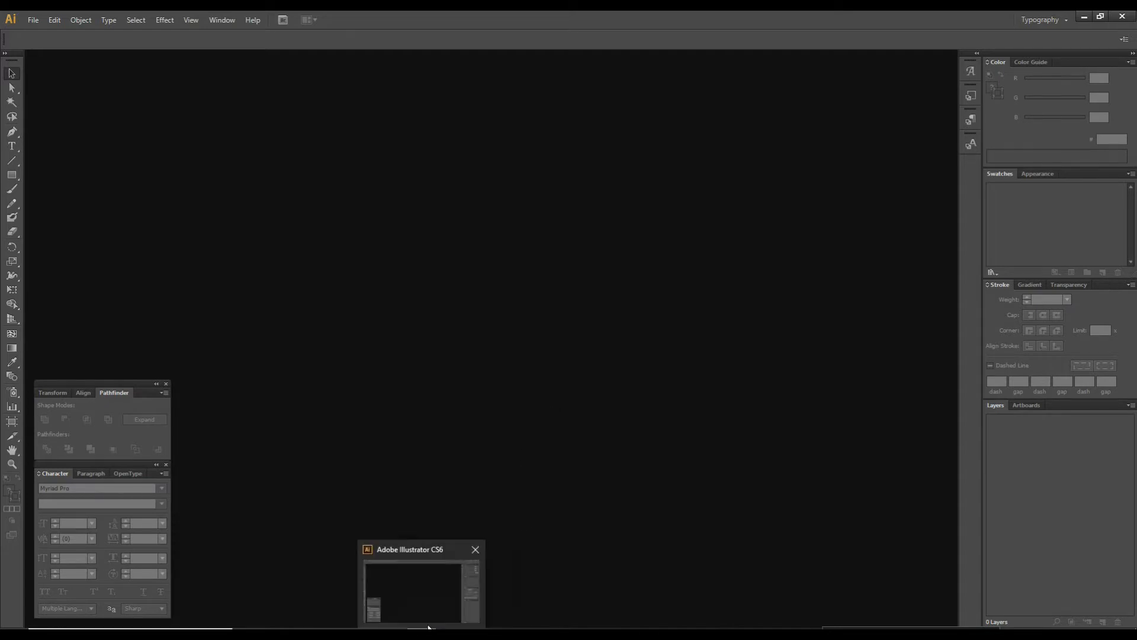
{"action": "left_click", "coordinate": [33, 19]}
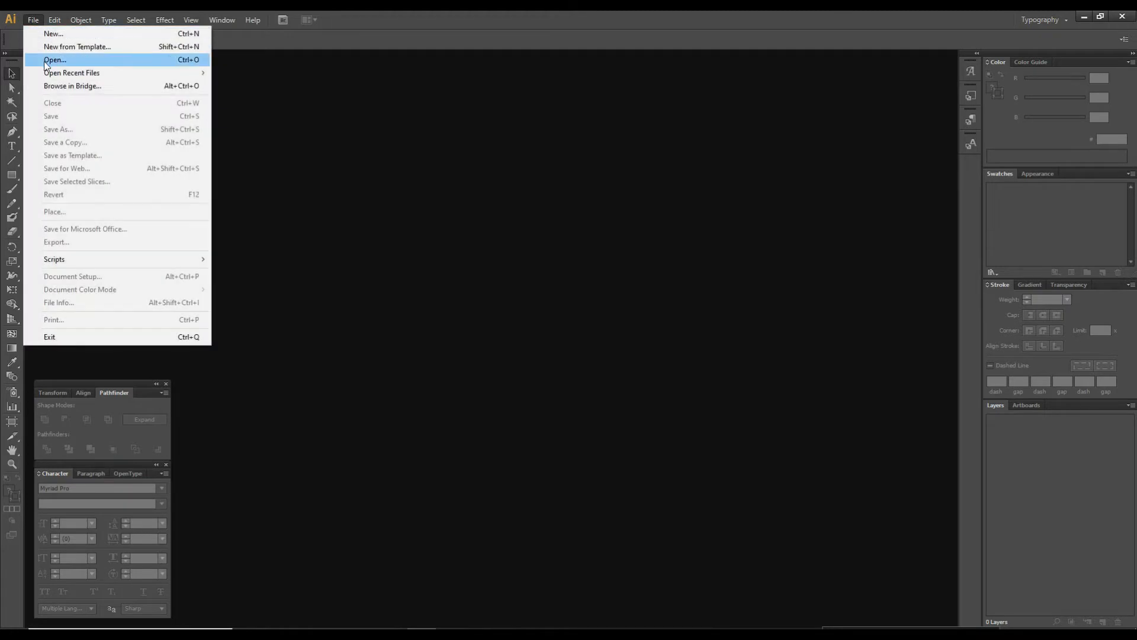
{"action": "mouse_move", "coordinate": [56, 76]}
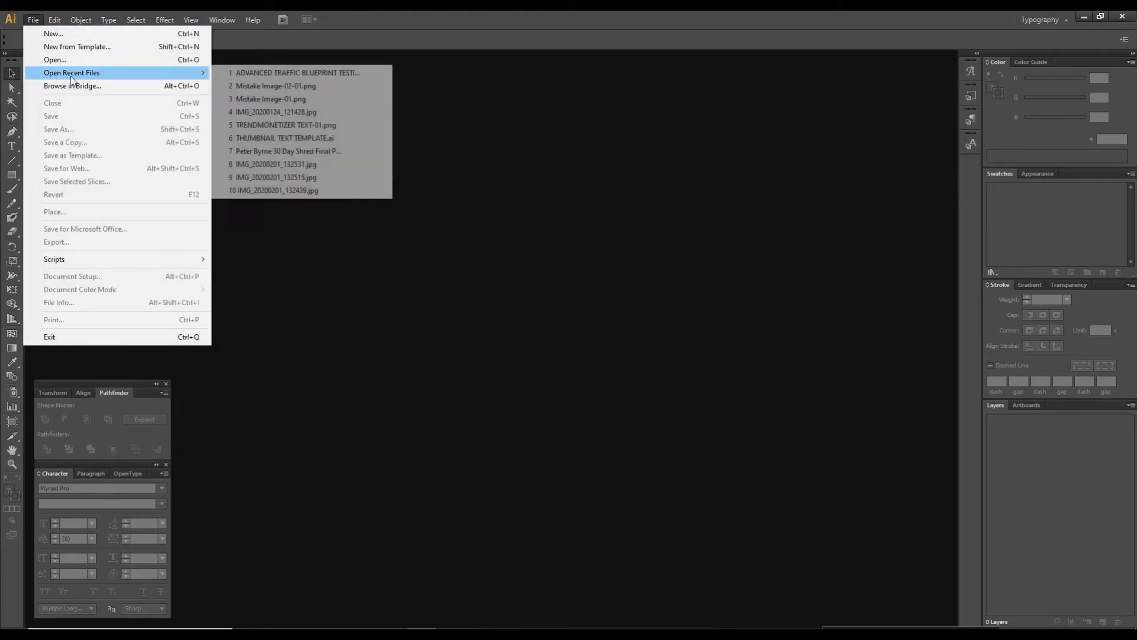
{"action": "left_click", "coordinate": [280, 139]}
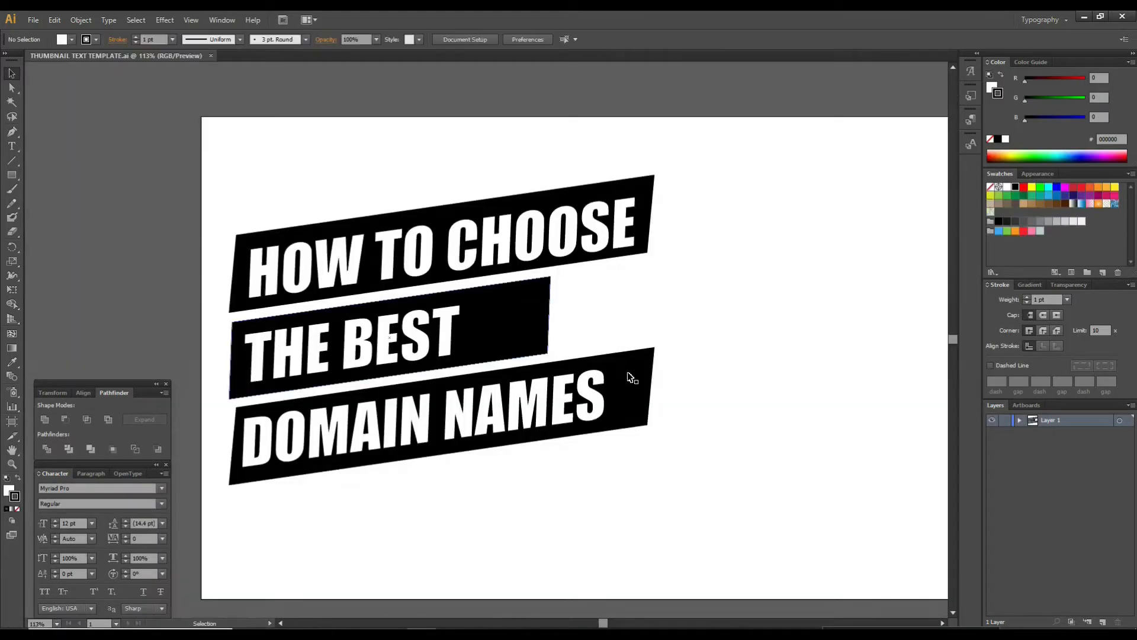
Select the three-line headline group and enlarge it slightly on the artboard.
{"action": "left_click", "coordinate": [542, 333]}
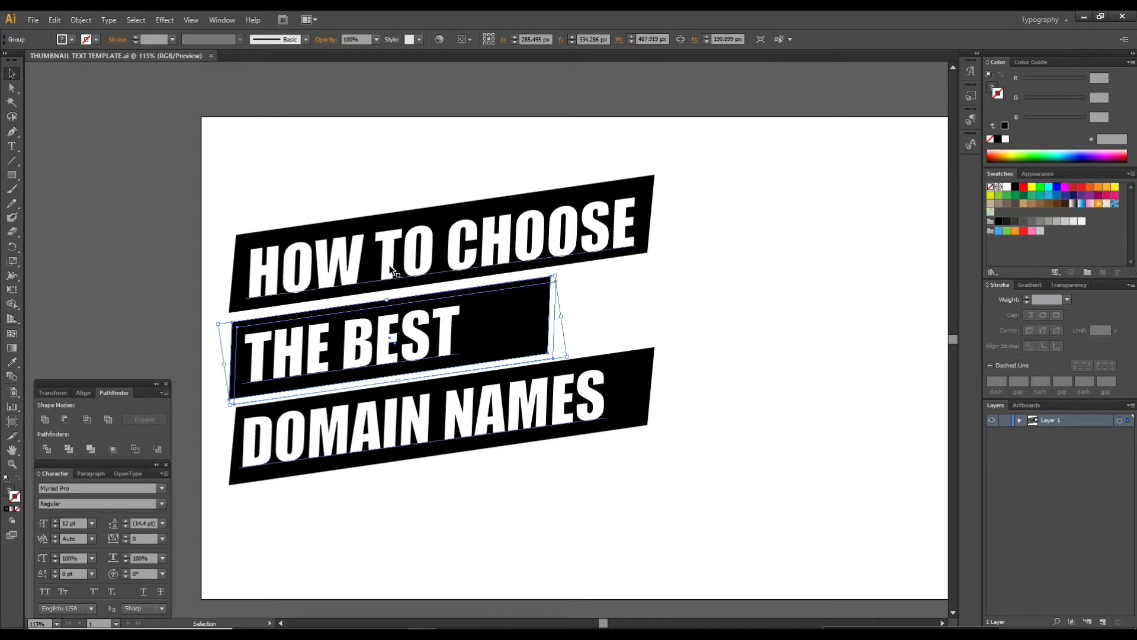
{"action": "left_click", "coordinate": [450, 418]}
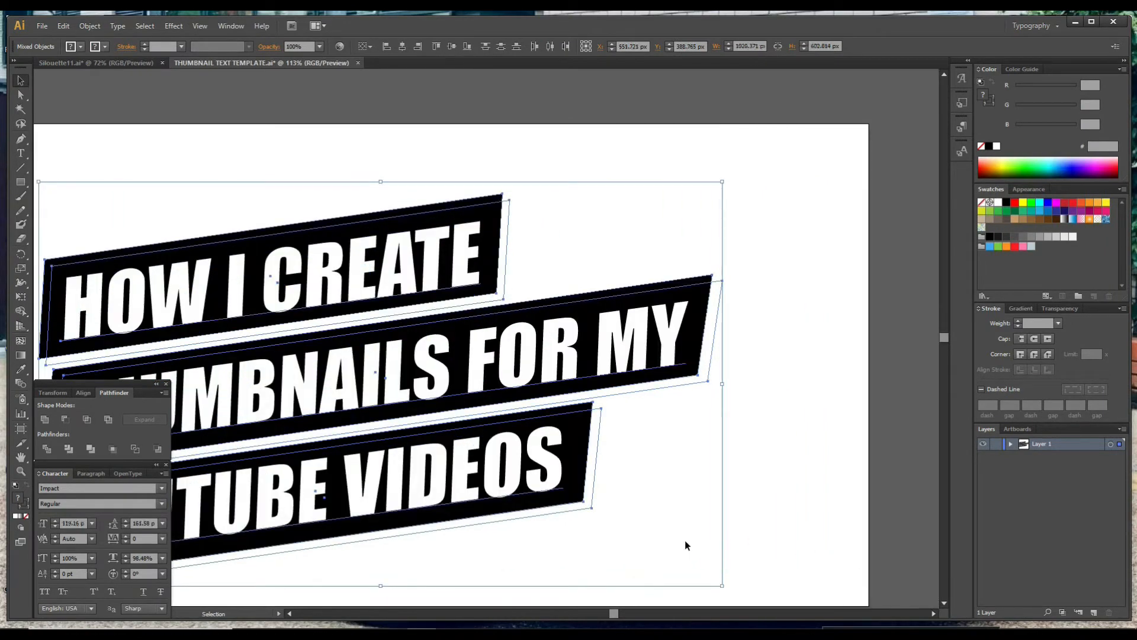
{"action": "scroll", "coordinate": [685, 540], "scroll_direction": "down", "scroll_amount": 2}
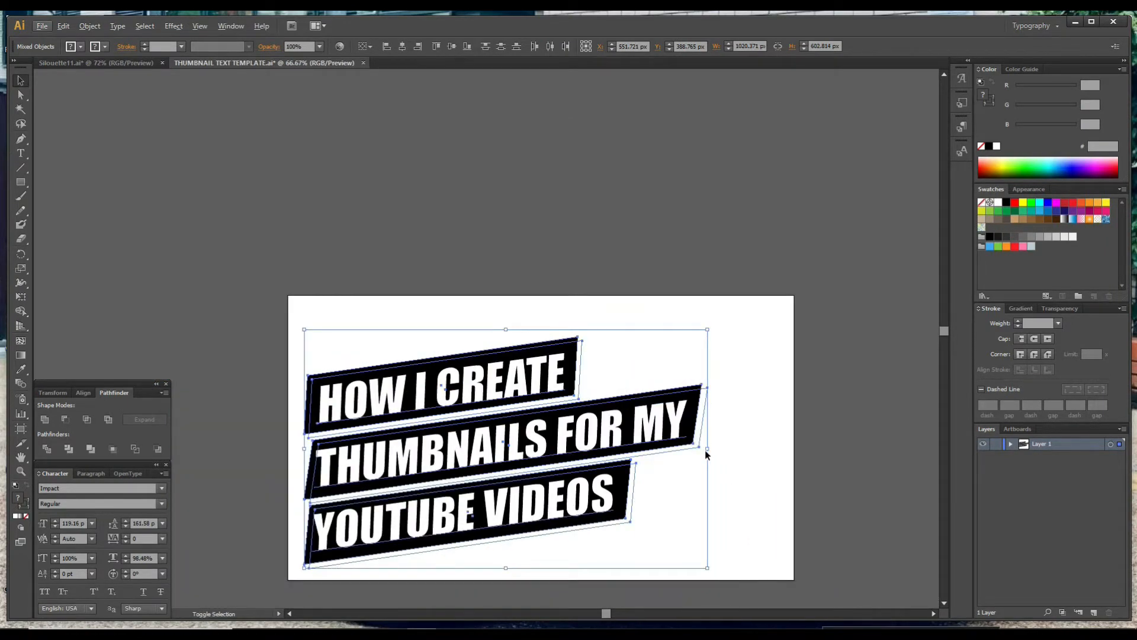
{"action": "left_click_drag", "start_coordinate": [707, 448], "coordinate": [763, 449]}
{"action": "left_click_drag", "start_coordinate": [505, 511], "coordinate": [513, 501]}
{"action": "left_click_drag", "start_coordinate": [723, 575], "coordinate": [409, 148]}
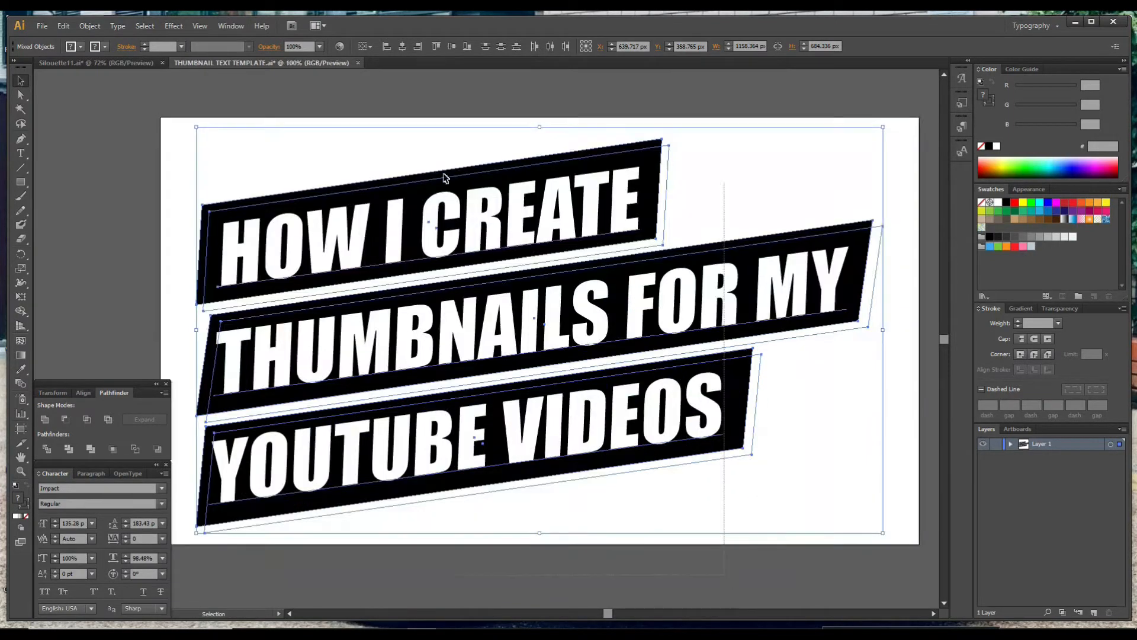
Convert the selected headline text to outlines.
{"action": "key", "text": "a"}
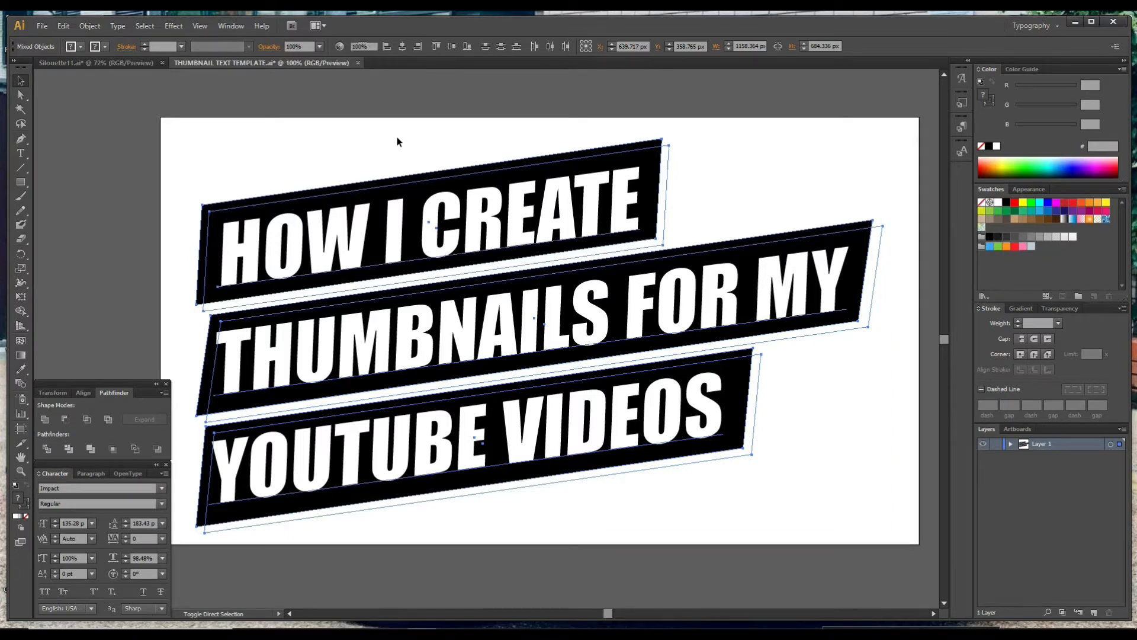
{"action": "key", "text": "ctrl+shift+o"}
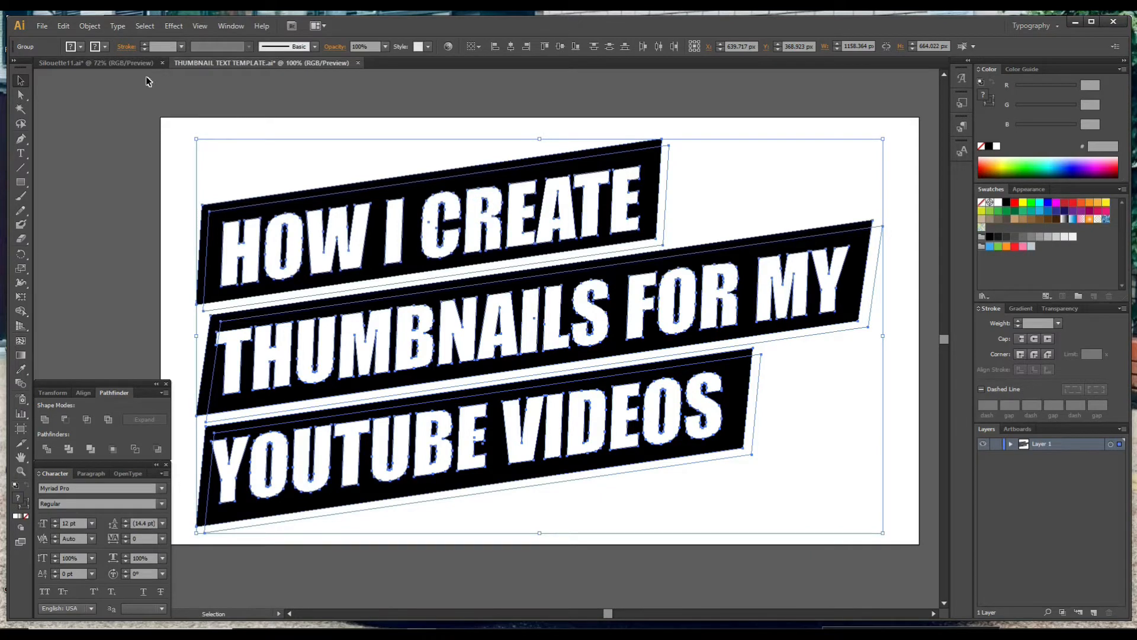
Fit the artboard to the artwork bounds.
{"action": "left_click", "coordinate": [86, 28]}
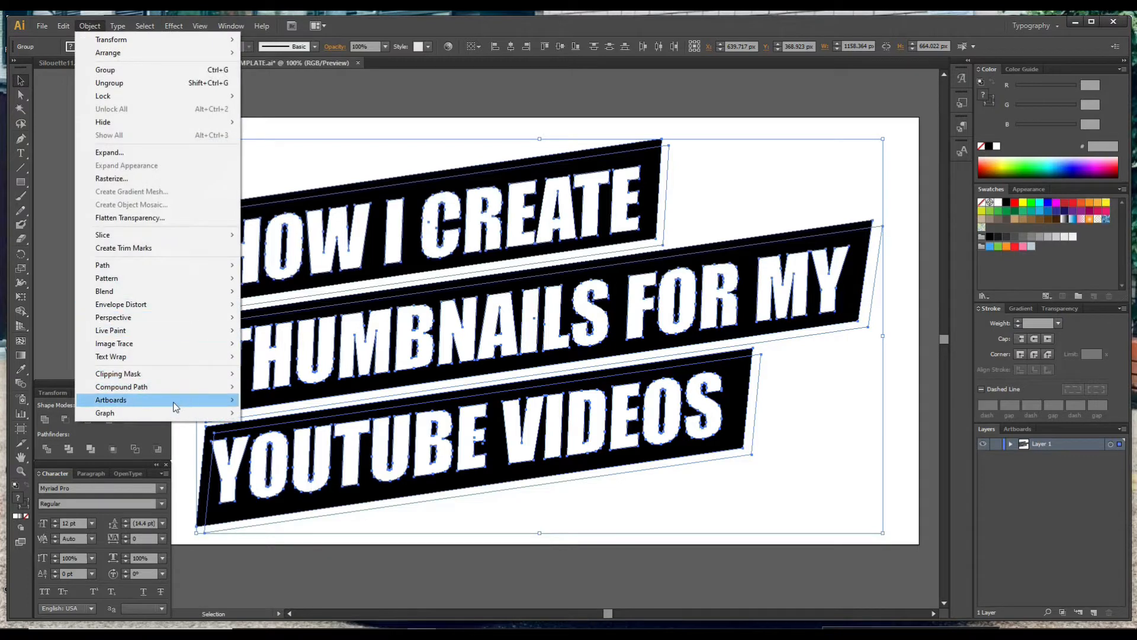
{"action": "mouse_move", "coordinate": [206, 405]}
{"action": "left_click", "coordinate": [289, 448]}
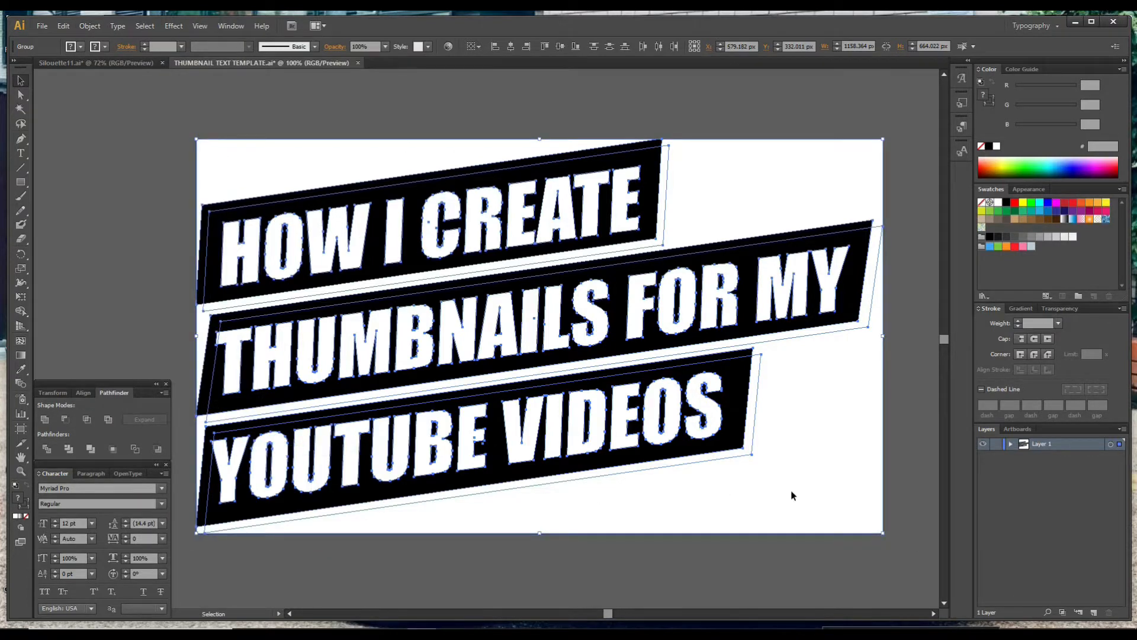
Start a PNG export and name the file HOW I CREATE THUMBNAILS TEXT 1.
{"action": "left_click", "coordinate": [42, 27]}
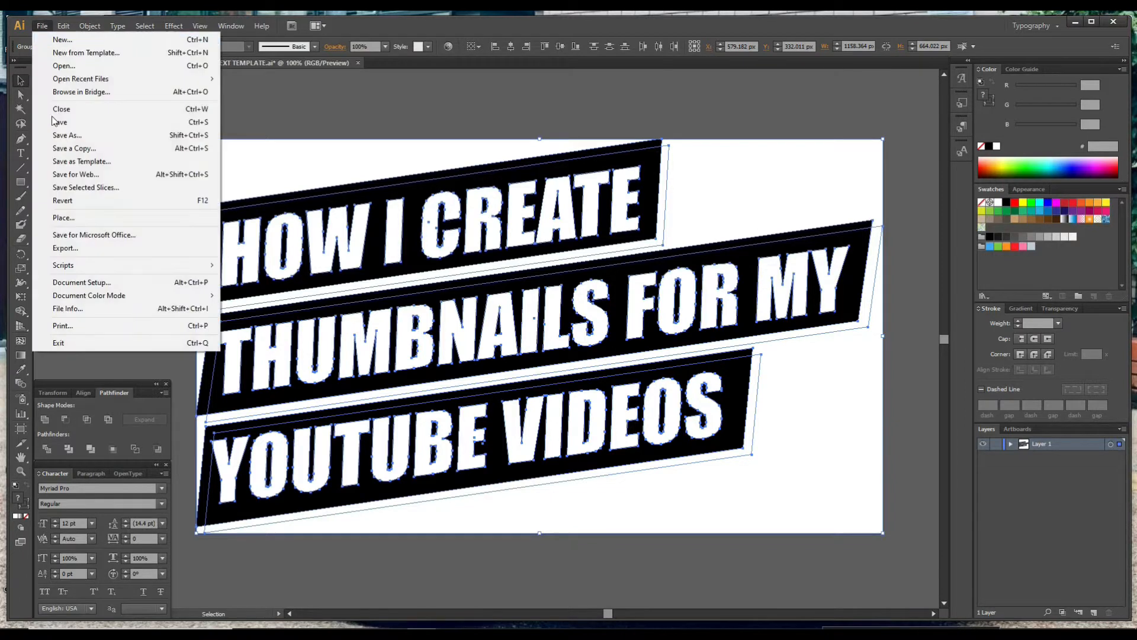
{"action": "left_click", "coordinate": [71, 253]}
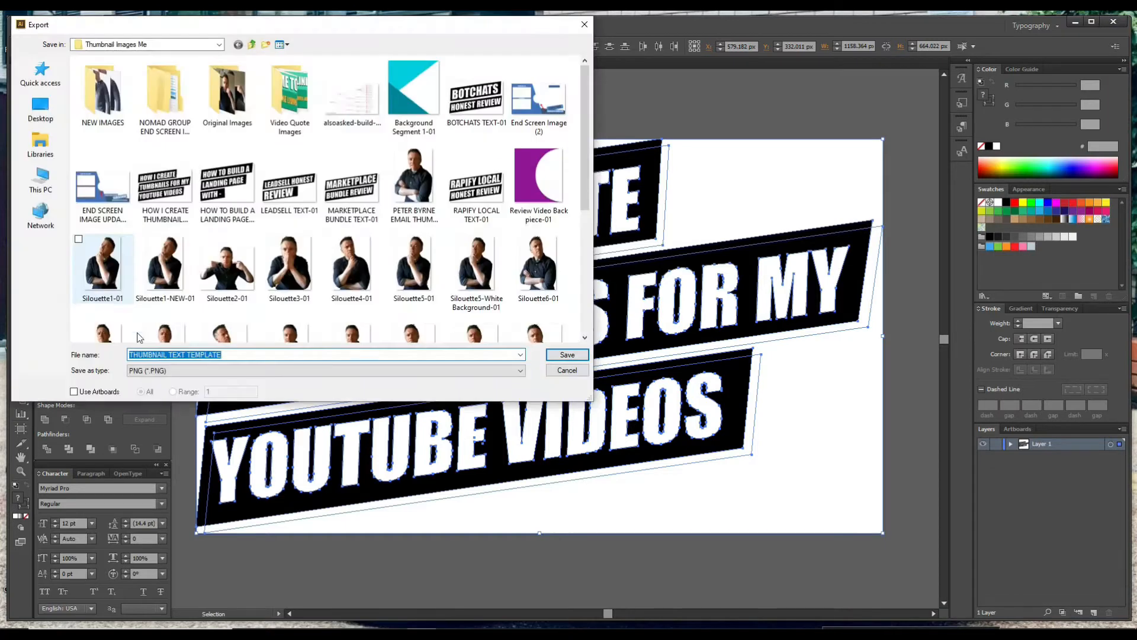
{"action": "left_click", "coordinate": [243, 353]}
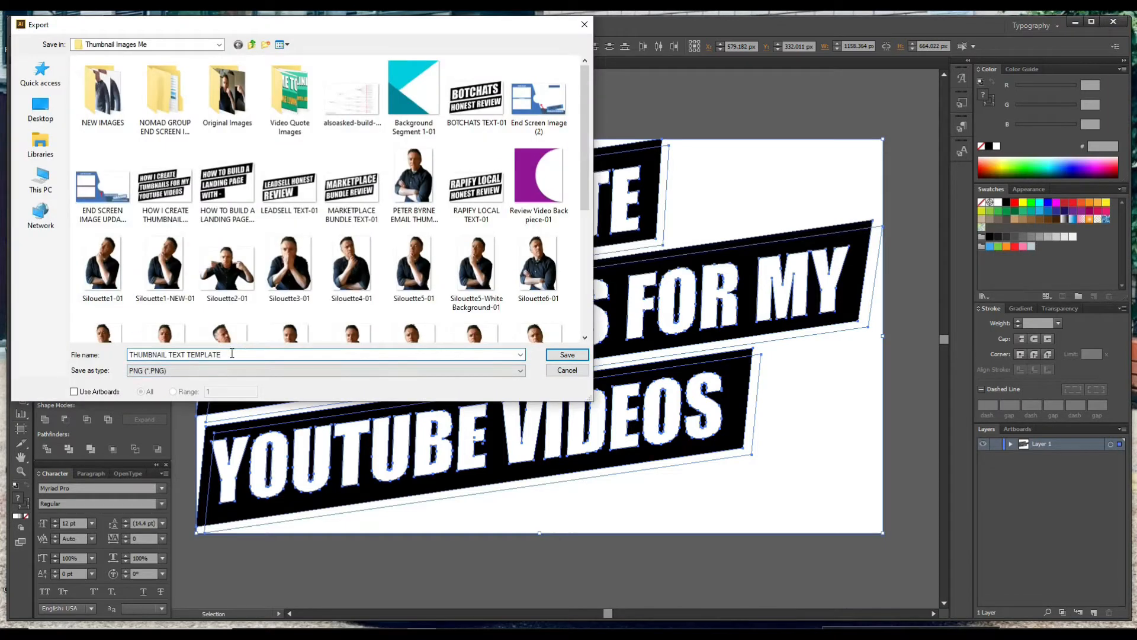
{"action": "left_click_drag", "start_coordinate": [232, 353], "coordinate": [114, 346]}
{"action": "type", "text": "HOW"}
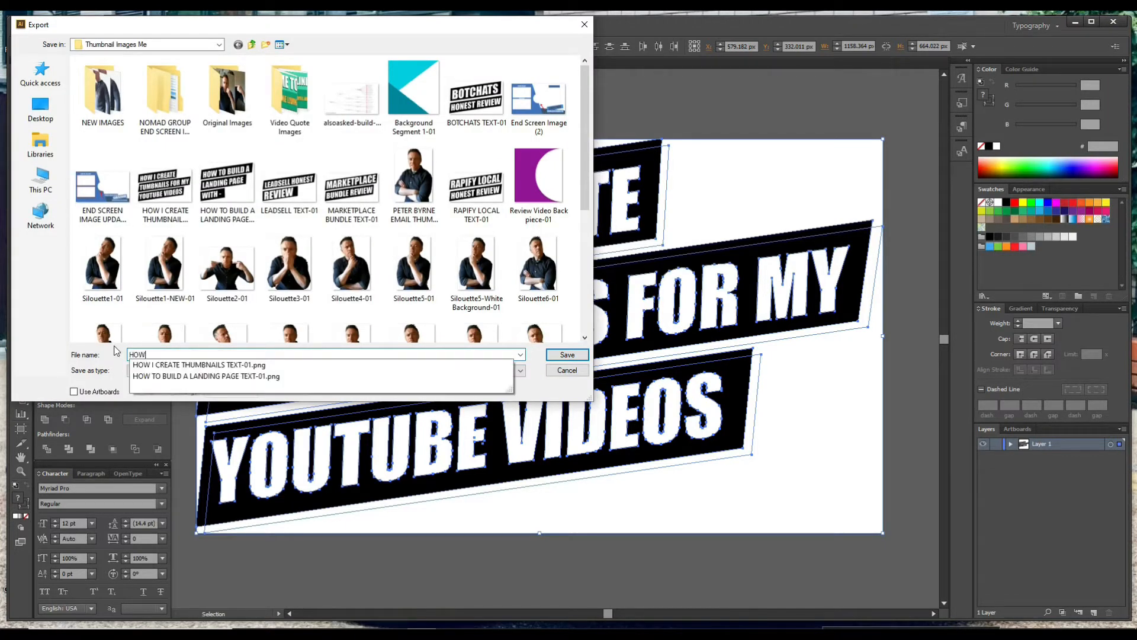
{"action": "type", "text": " I CREATE THUMBNAILS TEXT 1"}
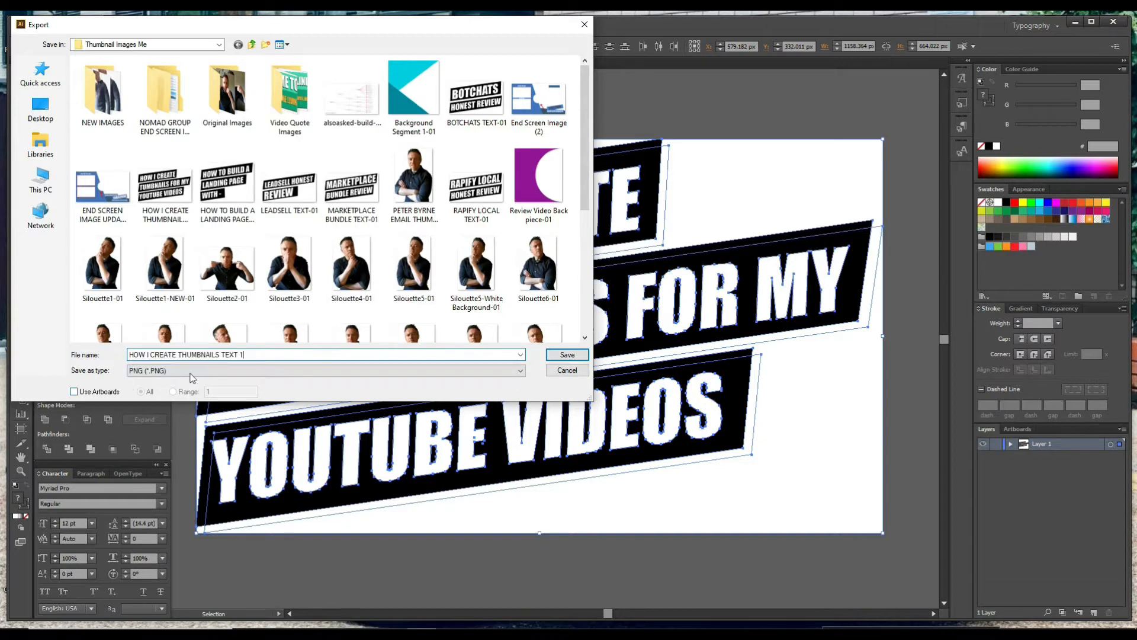
Enable Use Artboards and save the PNG export with a transparent background at 150 ppi.
{"action": "left_click", "coordinate": [74, 391]}
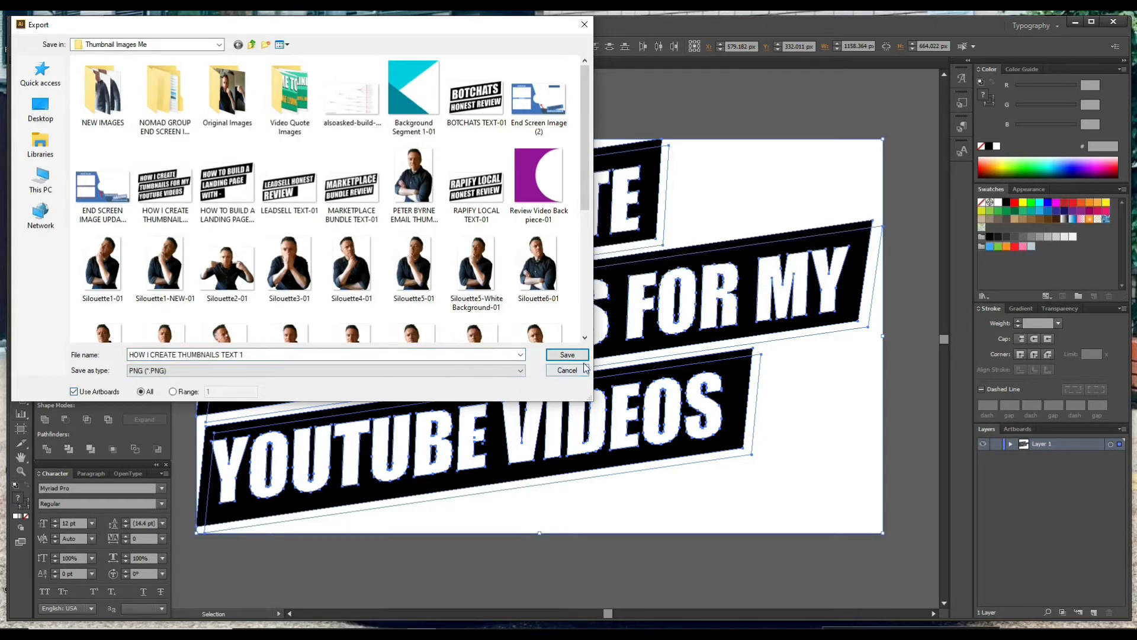
{"action": "left_click", "coordinate": [569, 356]}
{"action": "left_click", "coordinate": [568, 355]}
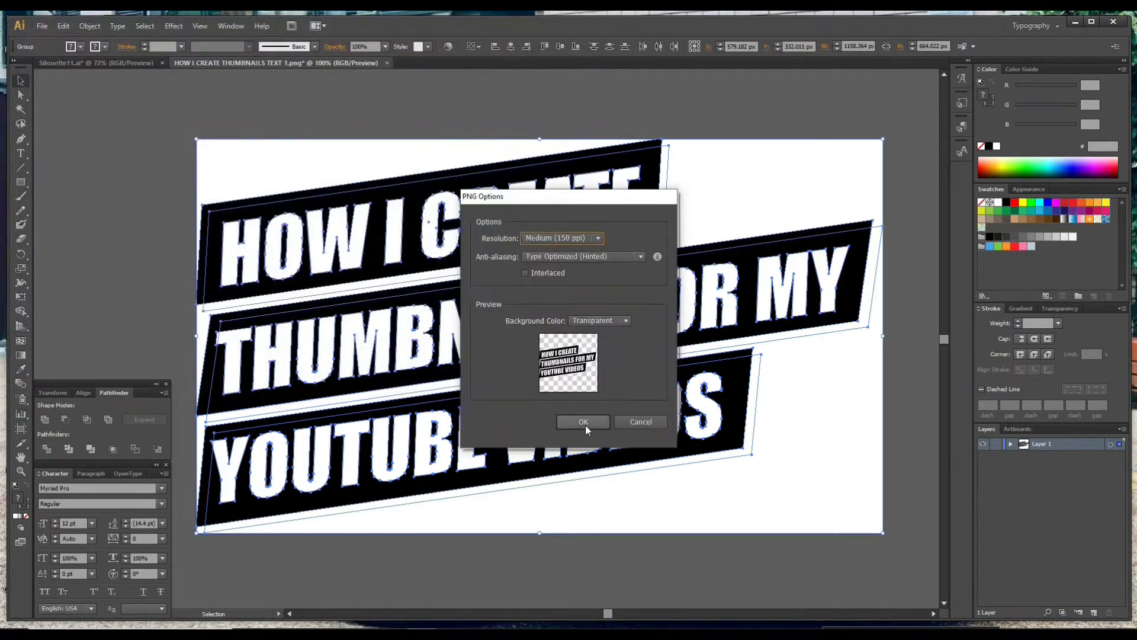
{"action": "left_click", "coordinate": [584, 422]}
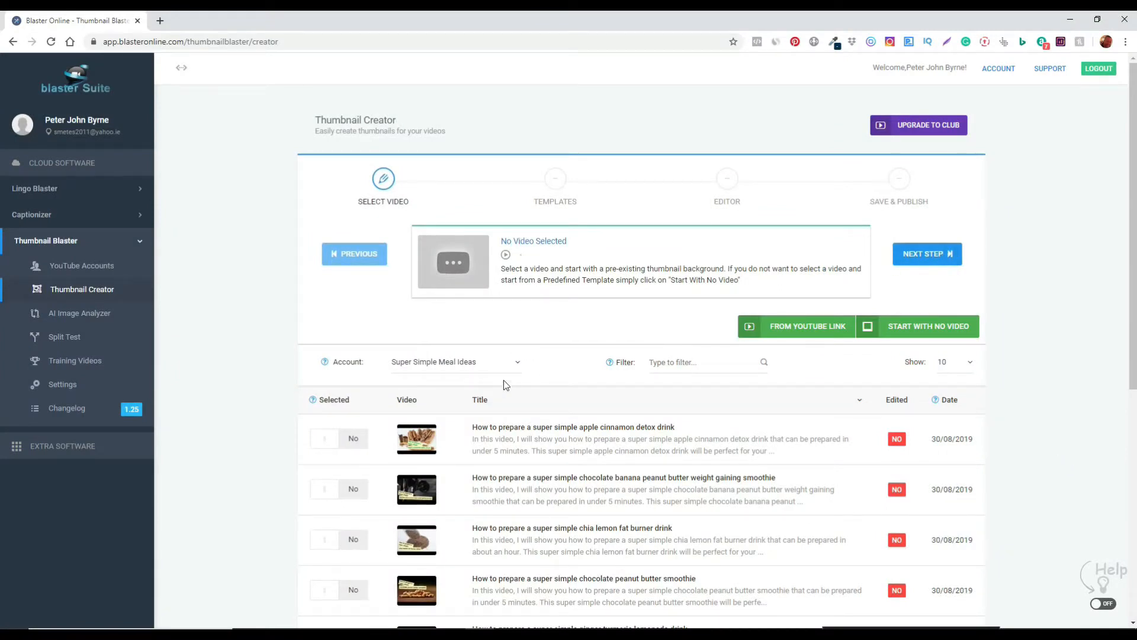
In the Thumbnail Creator, select the Hidden Online Living account.
{"action": "left_click", "coordinate": [513, 364]}
{"action": "left_click", "coordinate": [462, 407]}
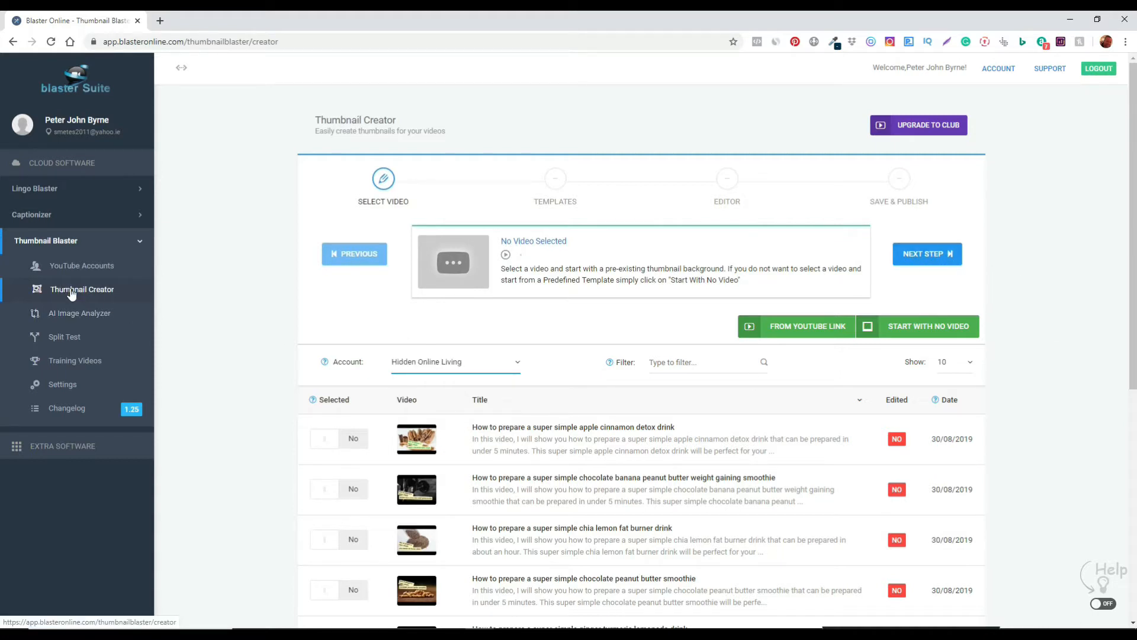
Proceed to the Templates stage without selecting a video.
{"action": "left_click", "coordinate": [931, 257]}
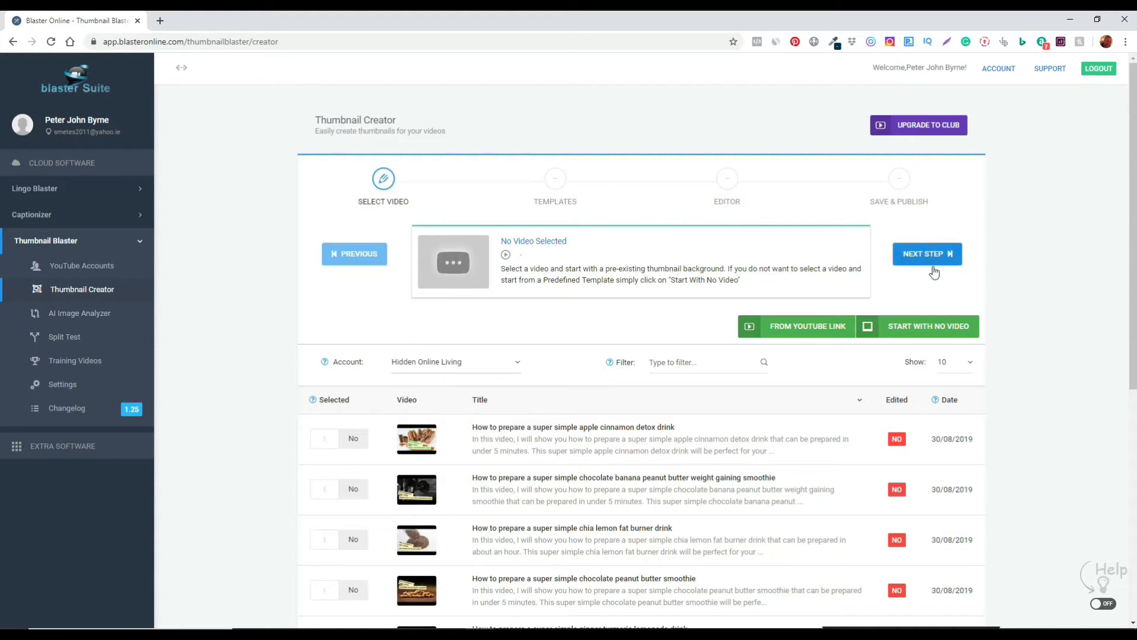
{"action": "scroll", "coordinate": [575, 463], "scroll_direction": "down", "scroll_amount": 5}
{"action": "scroll", "coordinate": [606, 473], "scroll_direction": "up", "scroll_amount": 3}
{"action": "scroll", "coordinate": [605, 473], "scroll_direction": "down", "scroll_amount": 4}
{"action": "scroll", "coordinate": [600, 448], "scroll_direction": "up", "scroll_amount": 6}
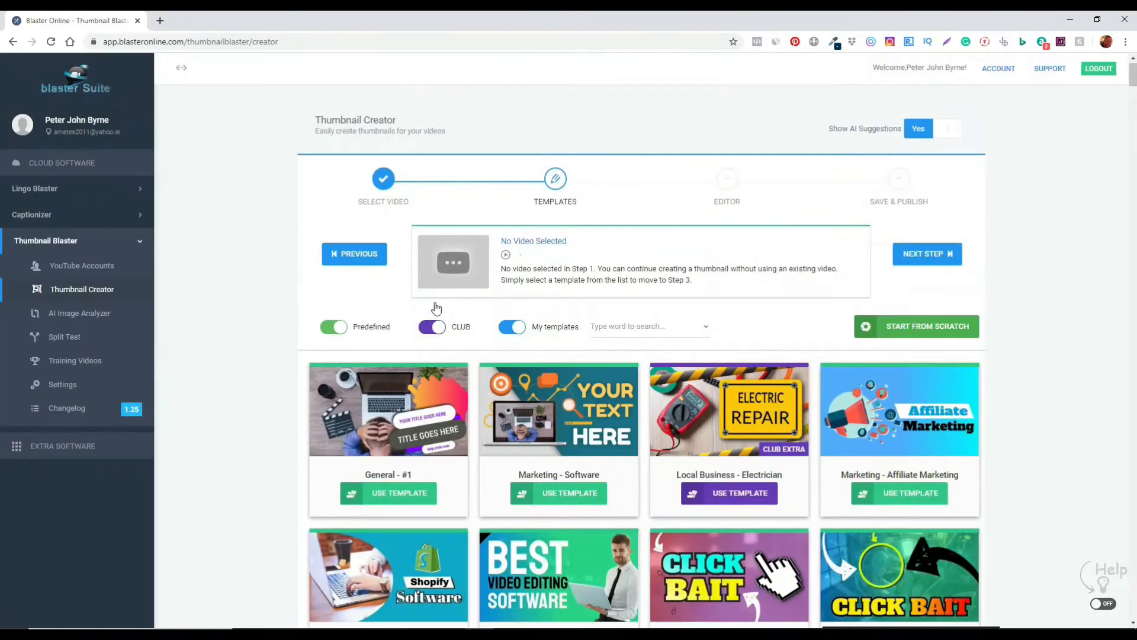
Turn off the CLUB and Predefined filters so only my templates are listed.
{"action": "left_click", "coordinate": [424, 334]}
{"action": "scroll", "coordinate": [483, 372], "scroll_direction": "down", "scroll_amount": 5}
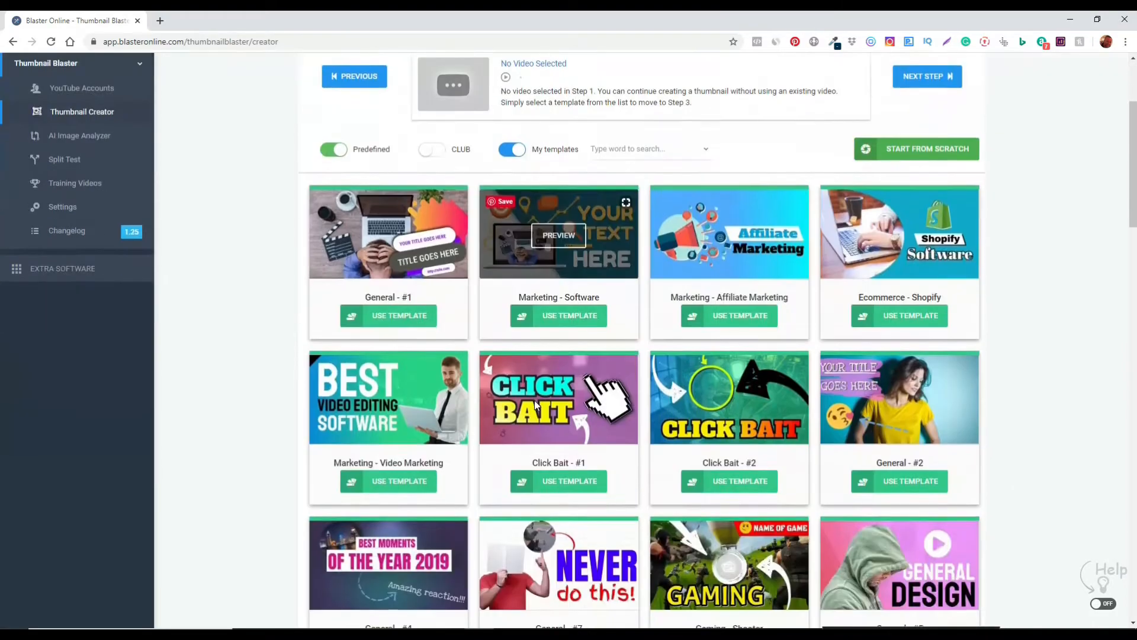
{"action": "scroll", "coordinate": [656, 419], "scroll_direction": "down", "scroll_amount": 5}
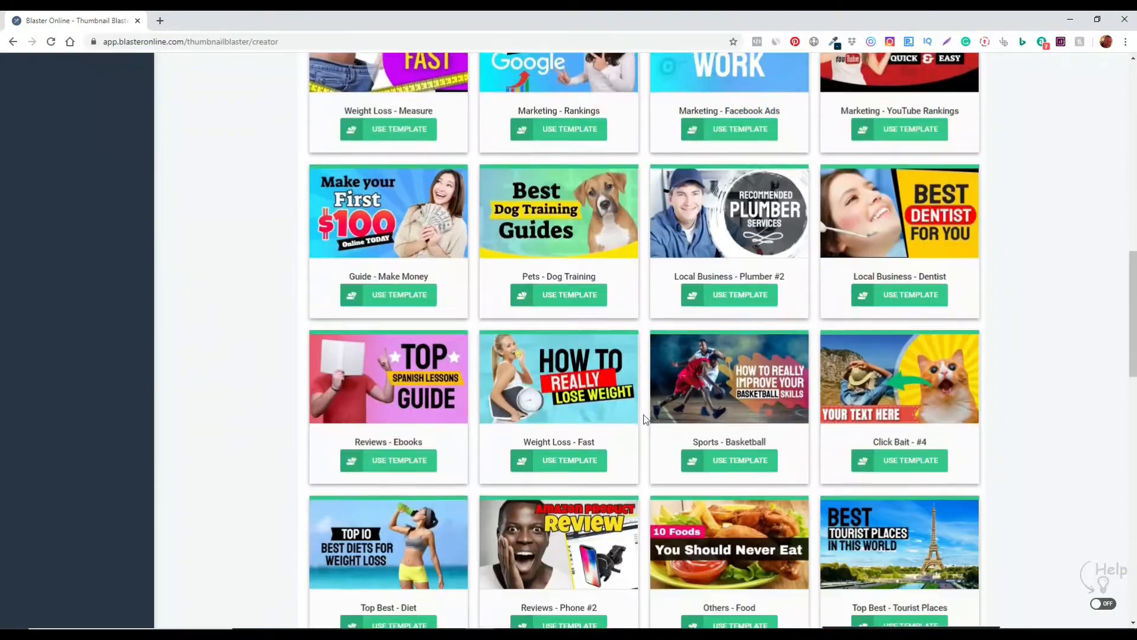
{"action": "scroll", "coordinate": [646, 419], "scroll_direction": "up", "scroll_amount": 10}
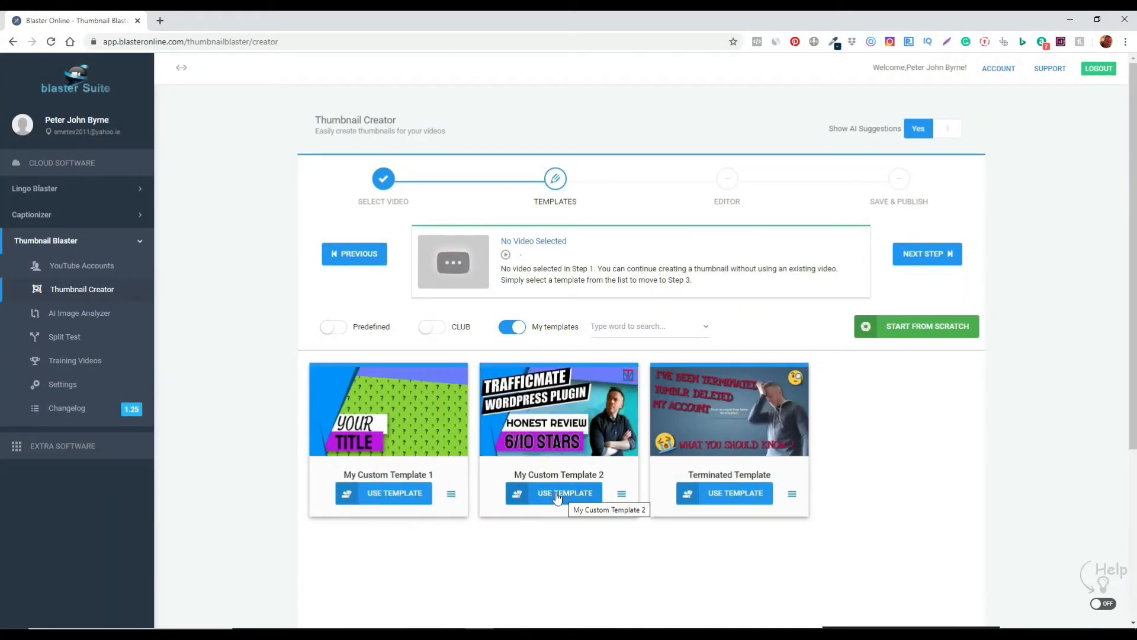
Open My Custom Template 1 and switch its background to the wavy-line pattern.
{"action": "left_click", "coordinate": [394, 495]}
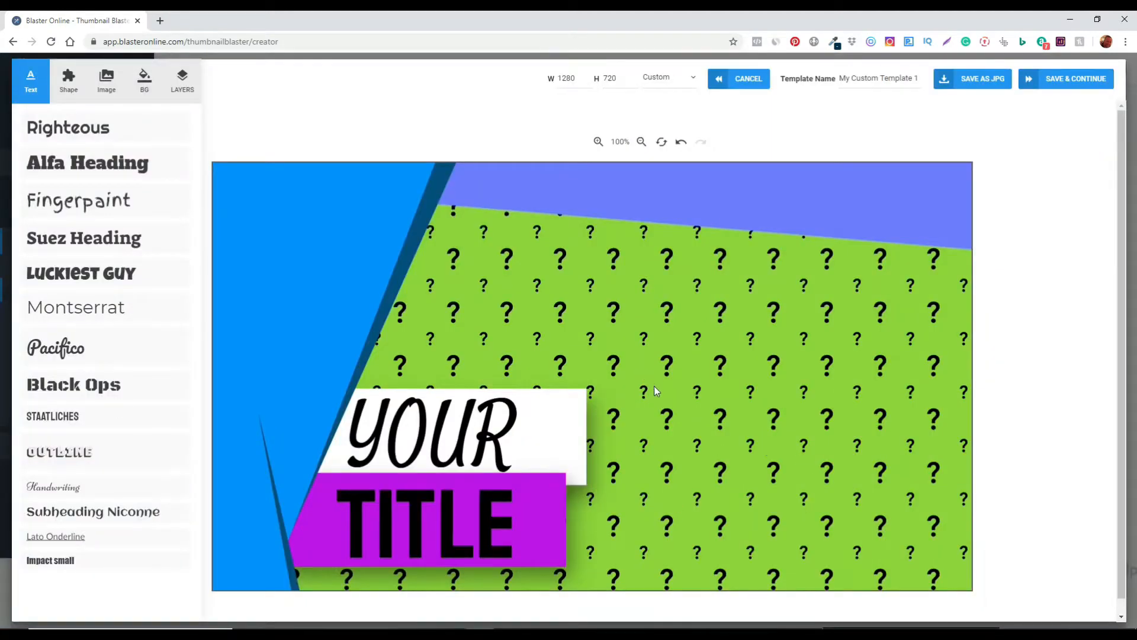
{"action": "left_click", "coordinate": [674, 380]}
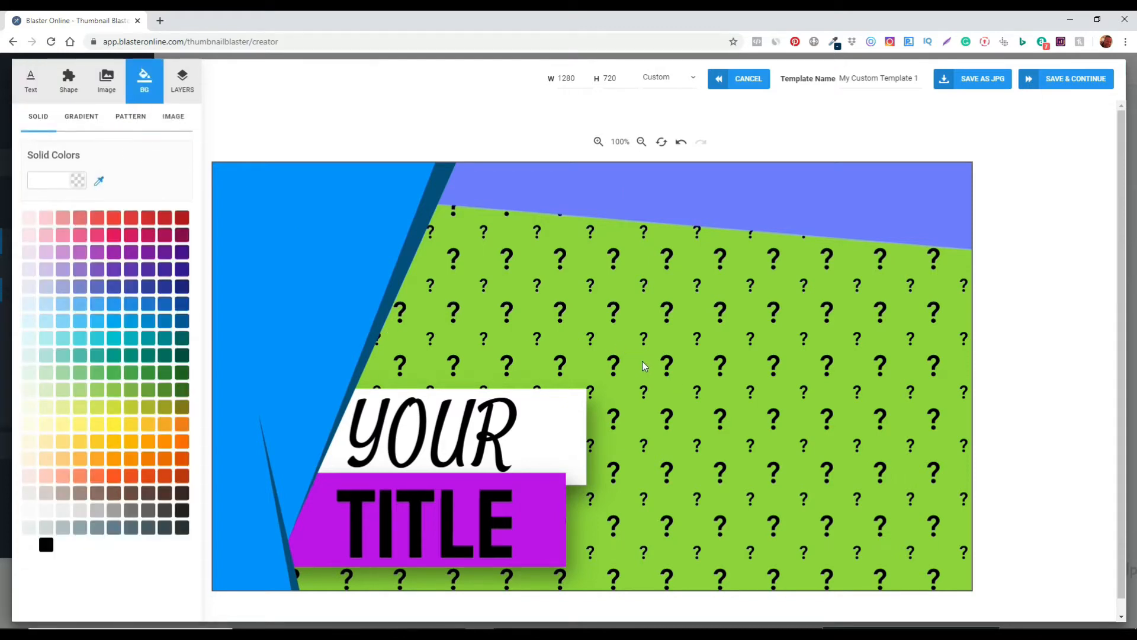
{"action": "left_click", "coordinate": [133, 126]}
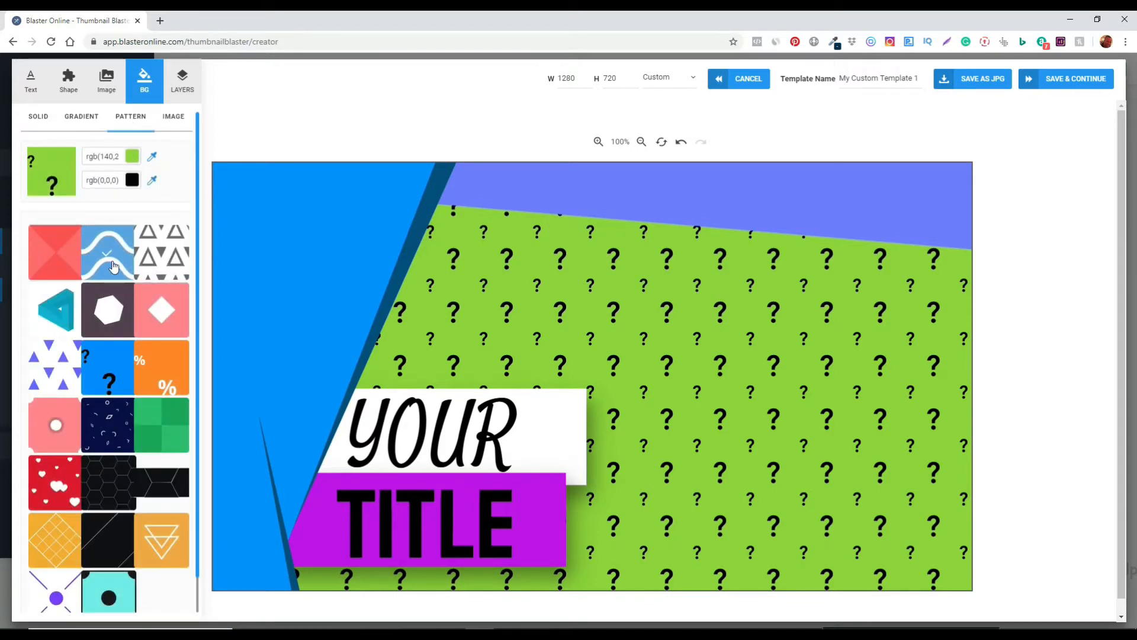
{"action": "left_click", "coordinate": [107, 259]}
Set the pattern's first colour to lime yellow using the colour picker.
{"action": "left_click", "coordinate": [126, 156]}
{"action": "left_click", "coordinate": [238, 264]}
{"action": "mouse_move", "coordinate": [202, 241]}
{"action": "left_mouse_down"}
{"action": "mouse_move", "coordinate": [202, 174]}
{"action": "mouse_move", "coordinate": [222, 172]}
{"action": "mouse_move", "coordinate": [209, 182]}
{"action": "left_mouse_up"}
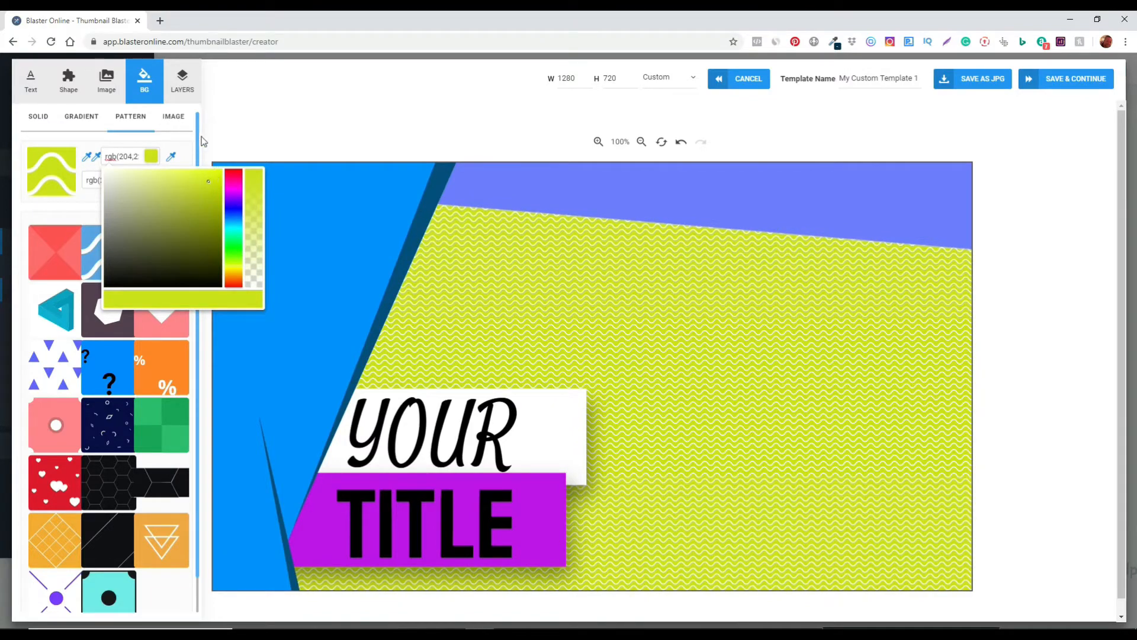
{"action": "left_click", "coordinate": [229, 139]}
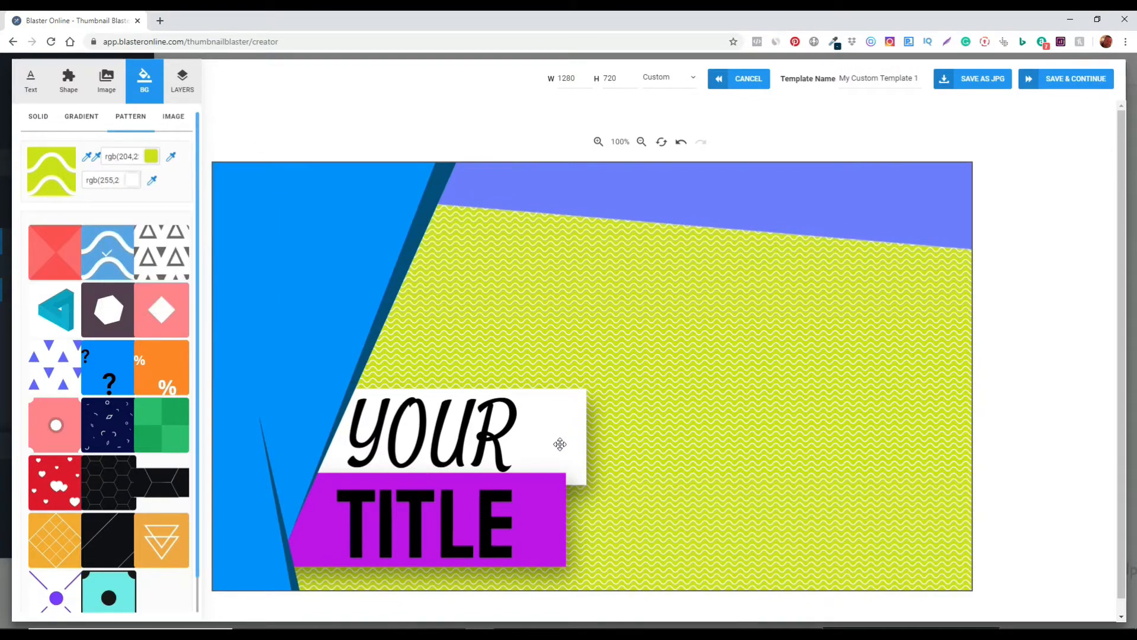
Delete the YOUR and TITLE text along with their white and purple boxes.
{"action": "left_click", "coordinate": [560, 445]}
{"action": "key", "text": "Delete"}
{"action": "left_click", "coordinate": [489, 519]}
{"action": "key", "text": "Delete"}
{"action": "left_click", "coordinate": [549, 468]}
{"action": "key", "text": "Delete"}
{"action": "left_click", "coordinate": [535, 530]}
{"action": "key", "text": "Delete"}
Recolour the blue band across the top of the background to purple.
{"action": "left_click", "coordinate": [229, 213]}
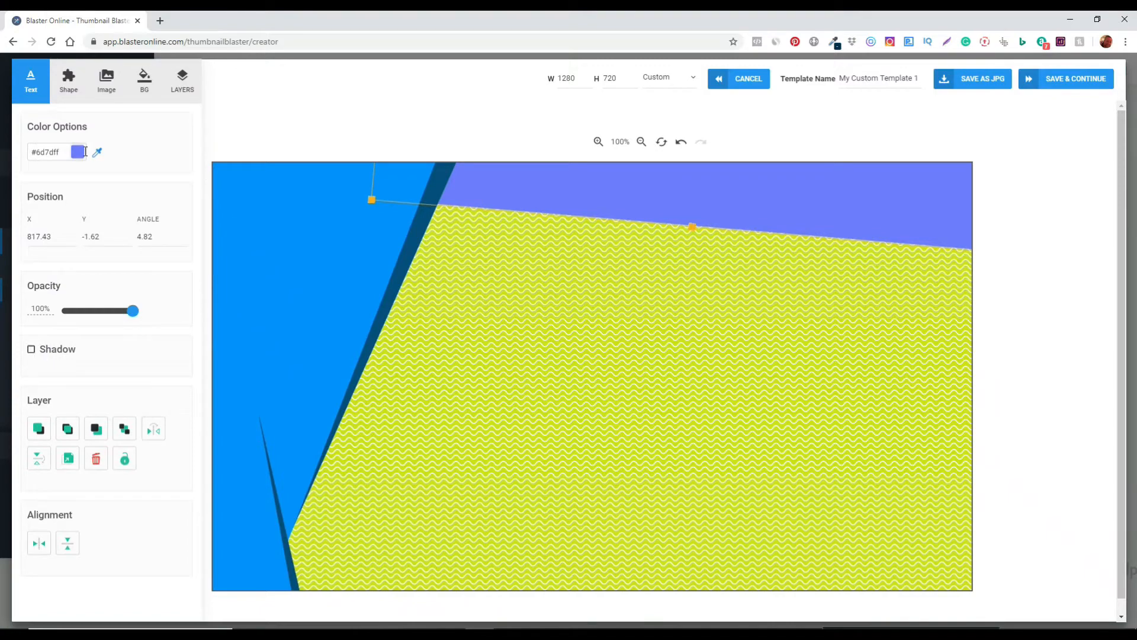
{"action": "left_click", "coordinate": [59, 152]}
{"action": "left_click_drag", "start_coordinate": [162, 206], "coordinate": [161, 198]}
{"action": "left_click", "coordinate": [105, 171]}
Insert the pointing-person cut-out from My Images, then enlarge it and move it to the right edge.
{"action": "left_click", "coordinate": [108, 85]}
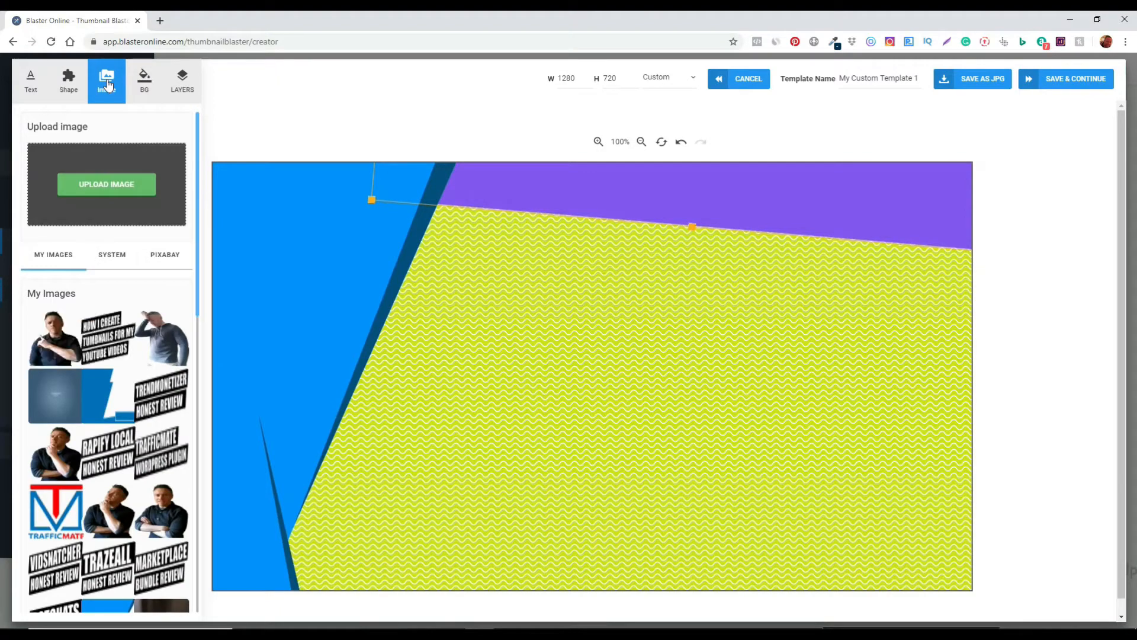
{"action": "mouse_move", "coordinate": [52, 348]}
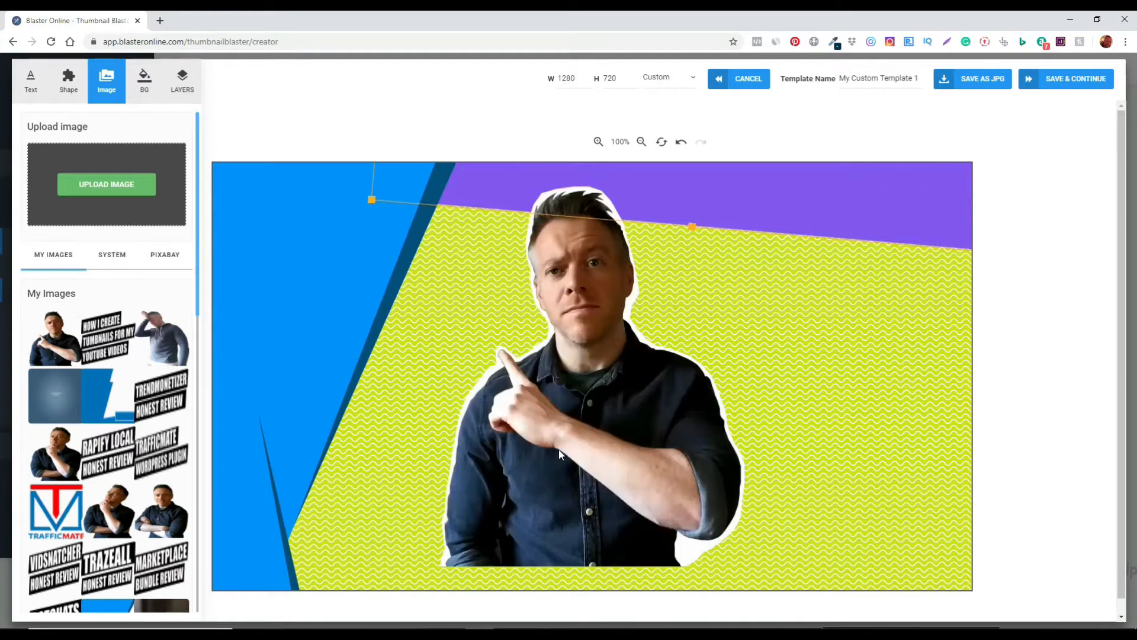
{"action": "left_click_drag", "start_coordinate": [612, 420], "coordinate": [784, 447]}
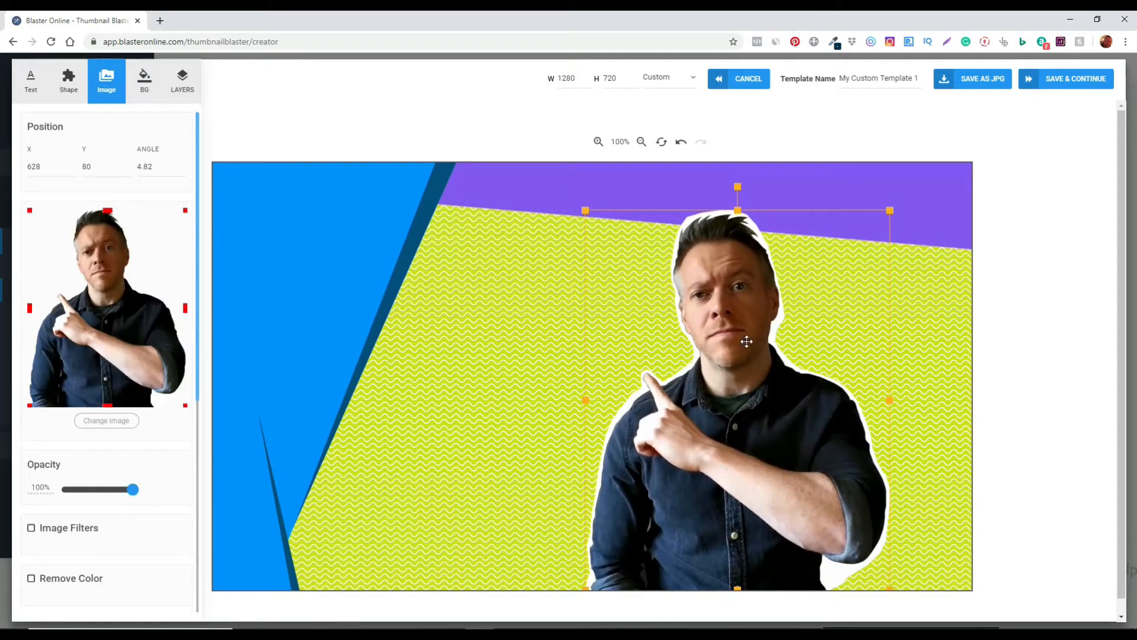
{"action": "left_click_drag", "start_coordinate": [749, 453], "coordinate": [826, 461]}
{"action": "left_click_drag", "start_coordinate": [659, 202], "coordinate": [620, 173]}
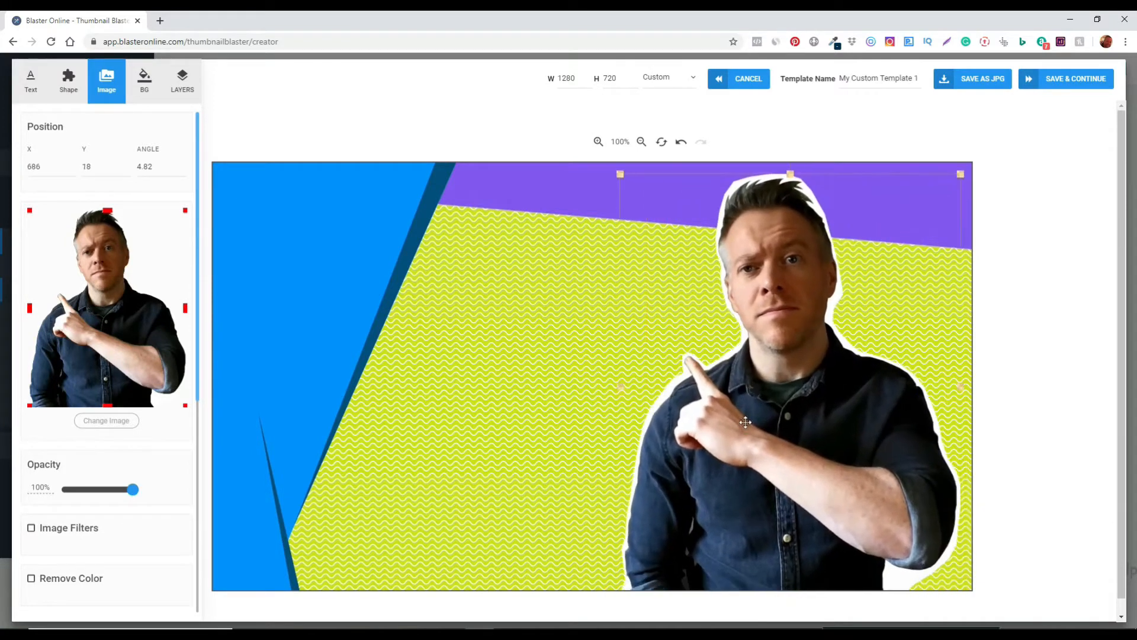
Switch back to Illustrator.
{"action": "left_click", "coordinate": [651, 632]}
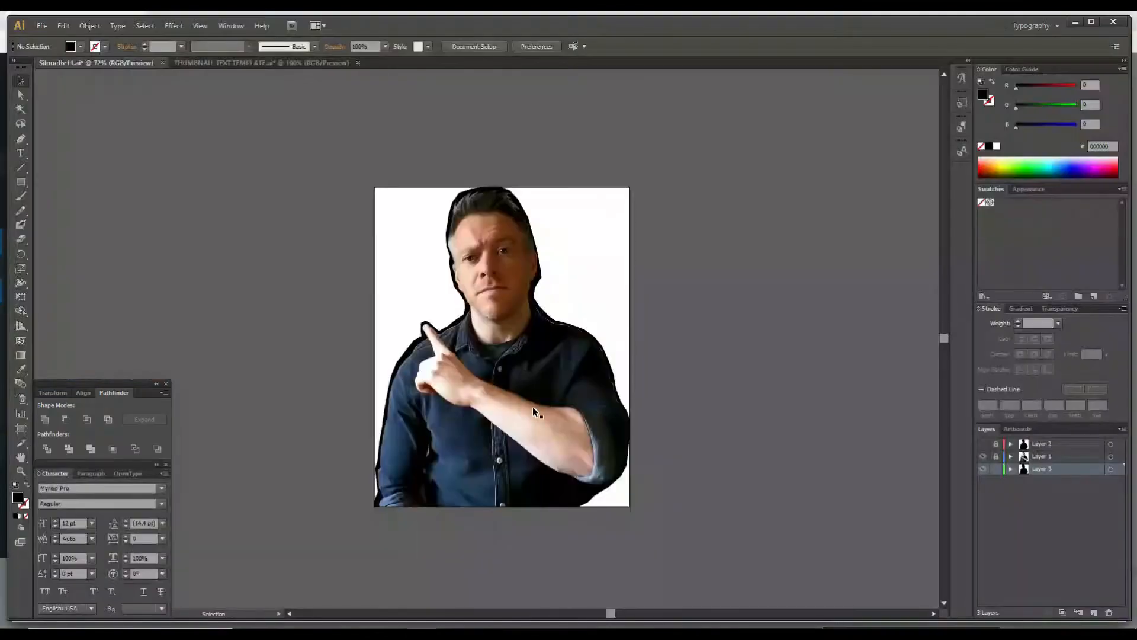
Inspect the silhouette outline around the pointing-person photo in the open Illustrator document.
{"action": "scroll", "coordinate": [588, 412], "scroll_direction": "up", "scroll_amount": 2}
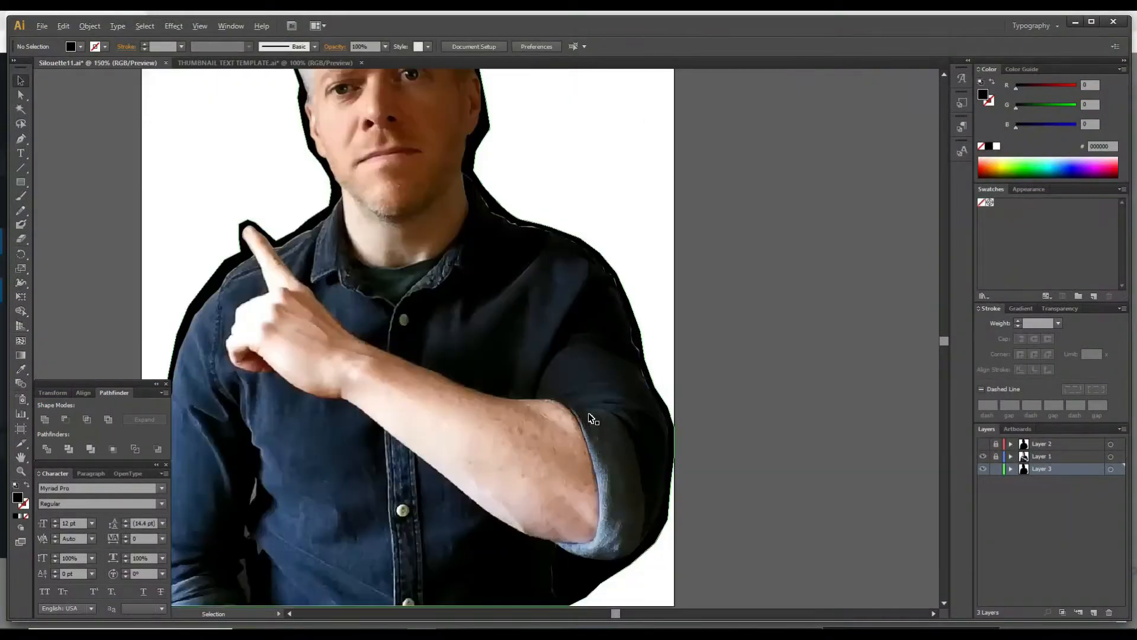
{"action": "scroll", "coordinate": [588, 412], "scroll_direction": "down", "scroll_amount": 1}
{"action": "left_click", "coordinate": [997, 456]}
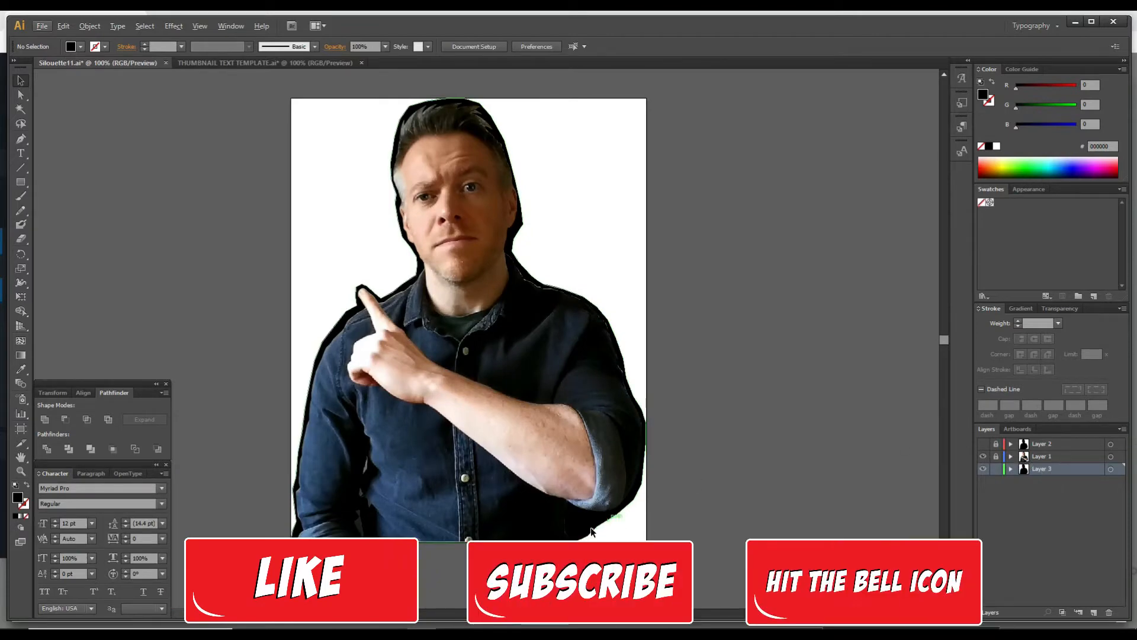
{"action": "left_click", "coordinate": [21, 140]}
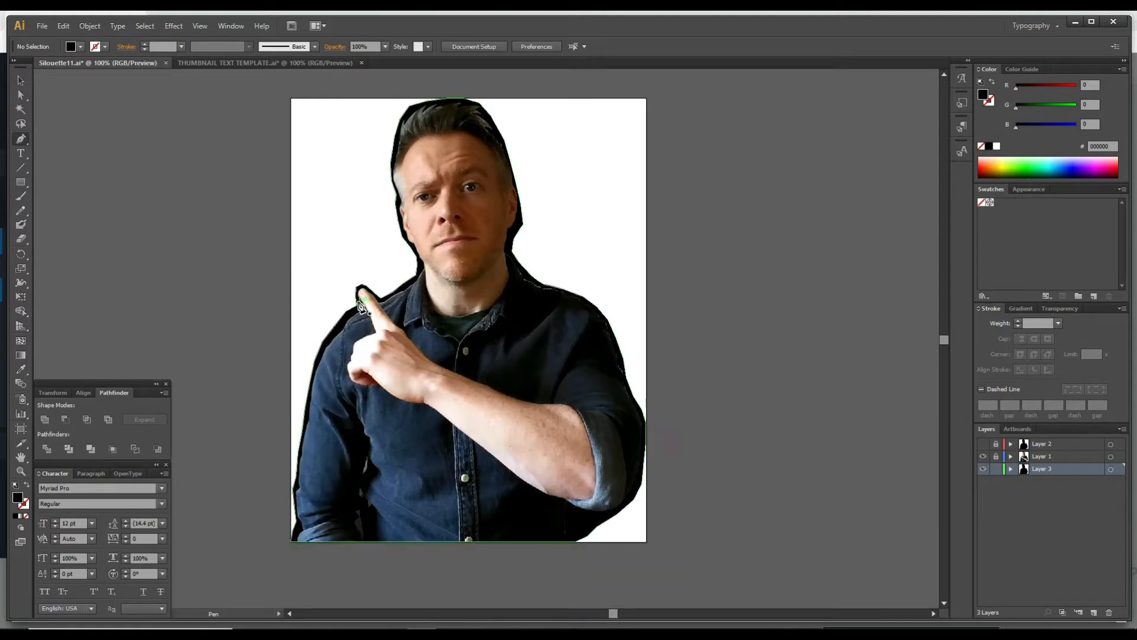
{"action": "left_click", "coordinate": [418, 272]}
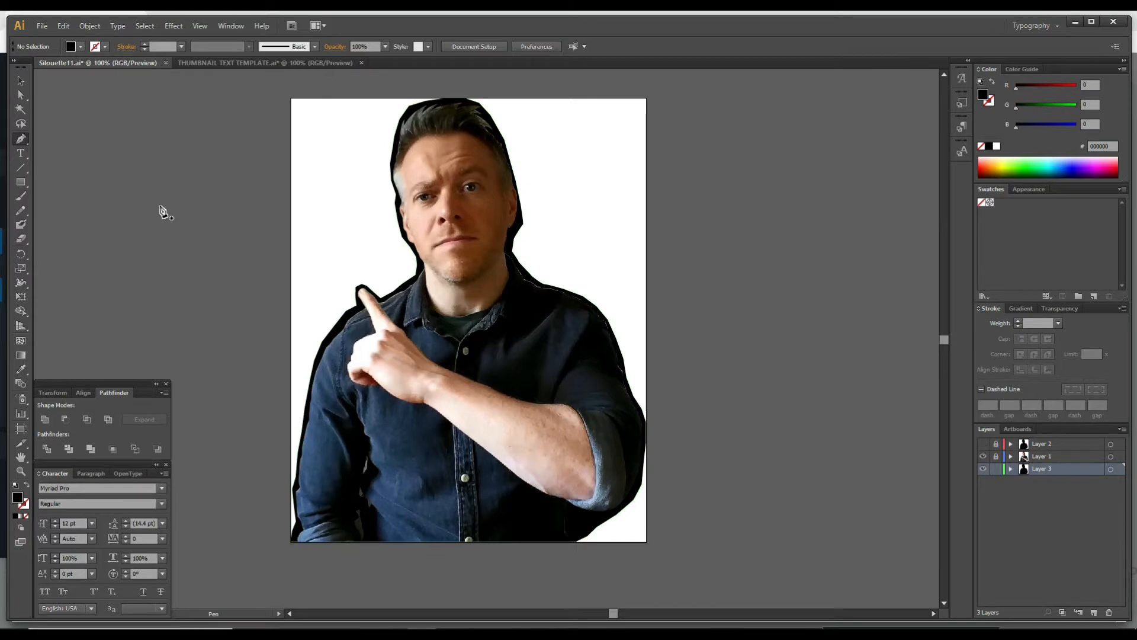
Give the silhouette outline path a white fill, unlock Layer 1, and select the outline together with the photo.
{"action": "left_click", "coordinate": [20, 81]}
{"action": "left_click", "coordinate": [405, 289]}
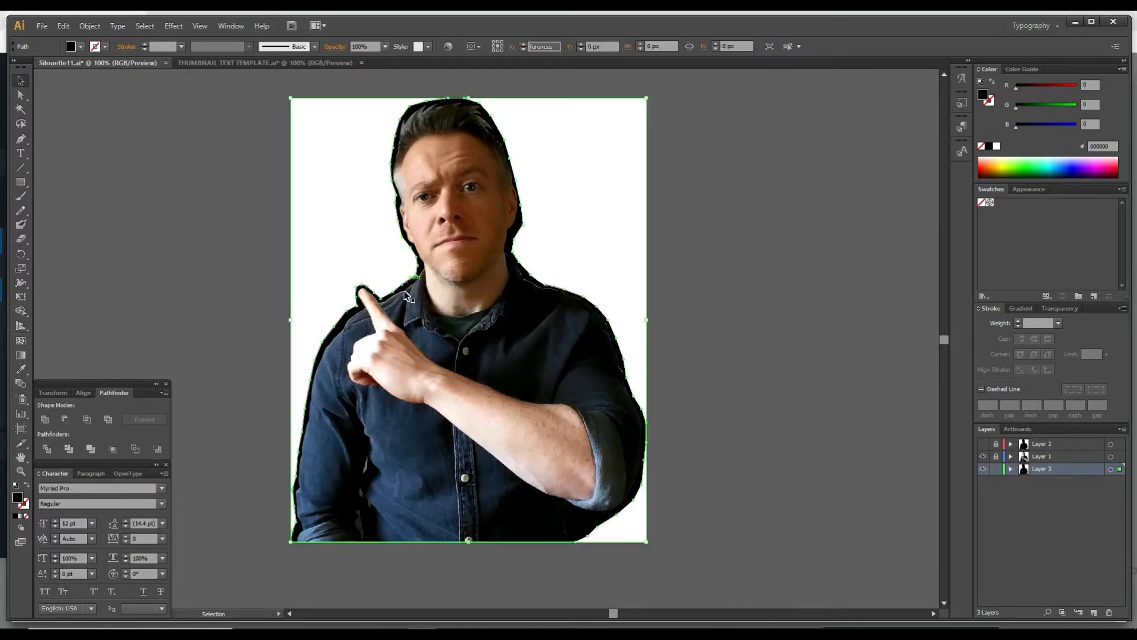
{"action": "left_click", "coordinate": [997, 147]}
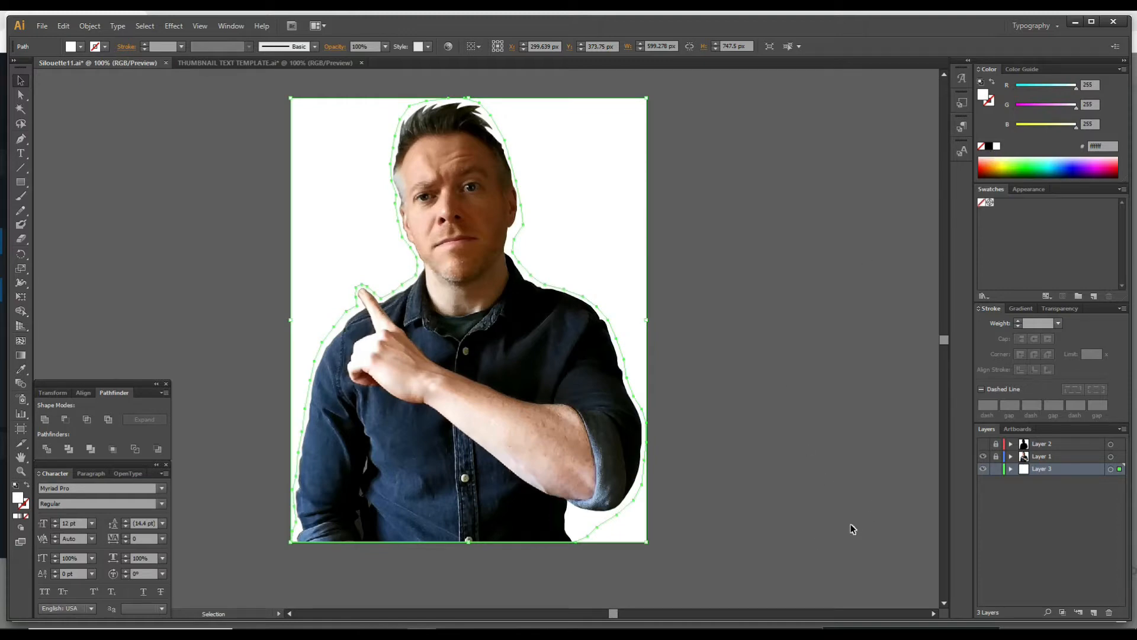
{"action": "left_click", "coordinate": [995, 457]}
{"action": "left_click_drag", "start_coordinate": [662, 532], "coordinate": [353, 374]}
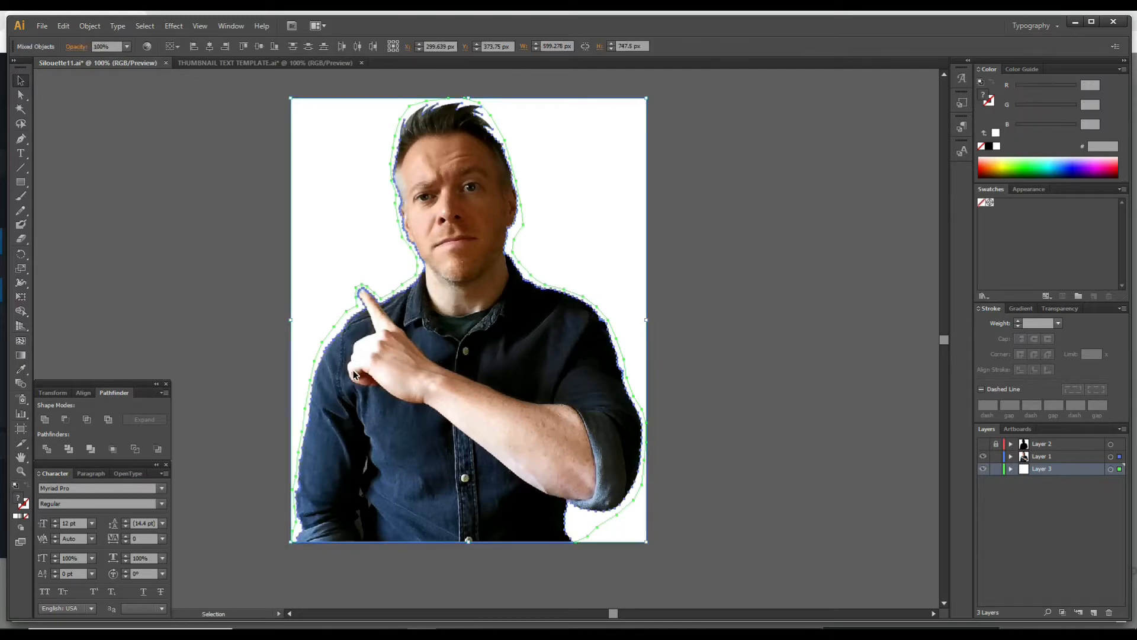
Switch back to the Thumbnail Blaster editor in the browser.
{"action": "left_click", "coordinate": [90, 26]}
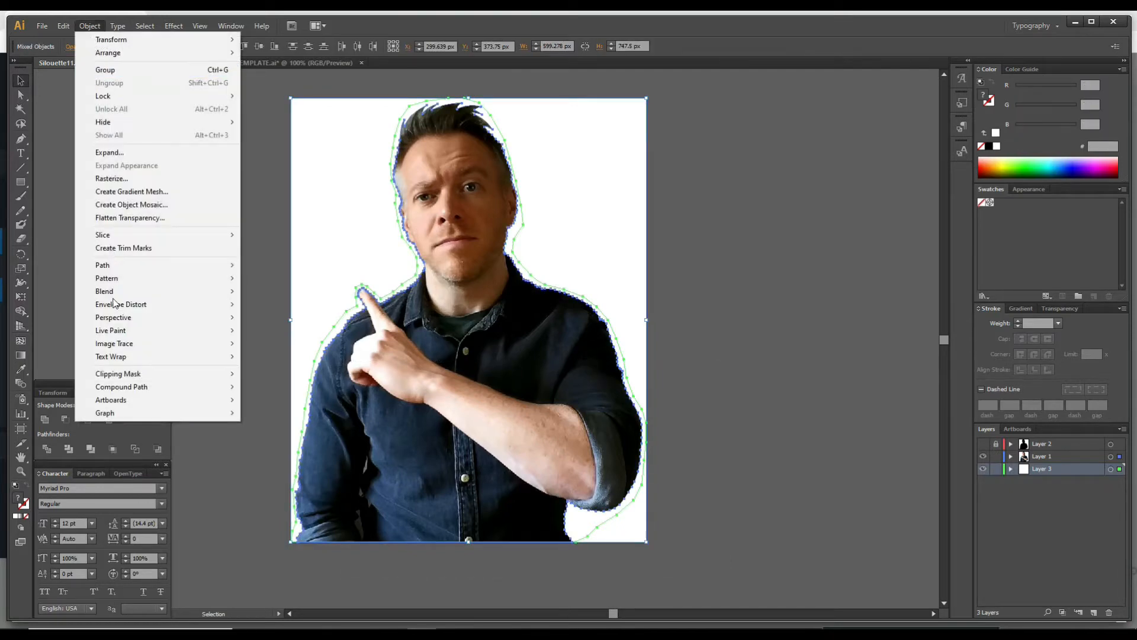
{"action": "mouse_move", "coordinate": [127, 400]}
{"action": "left_click", "coordinate": [260, 434]}
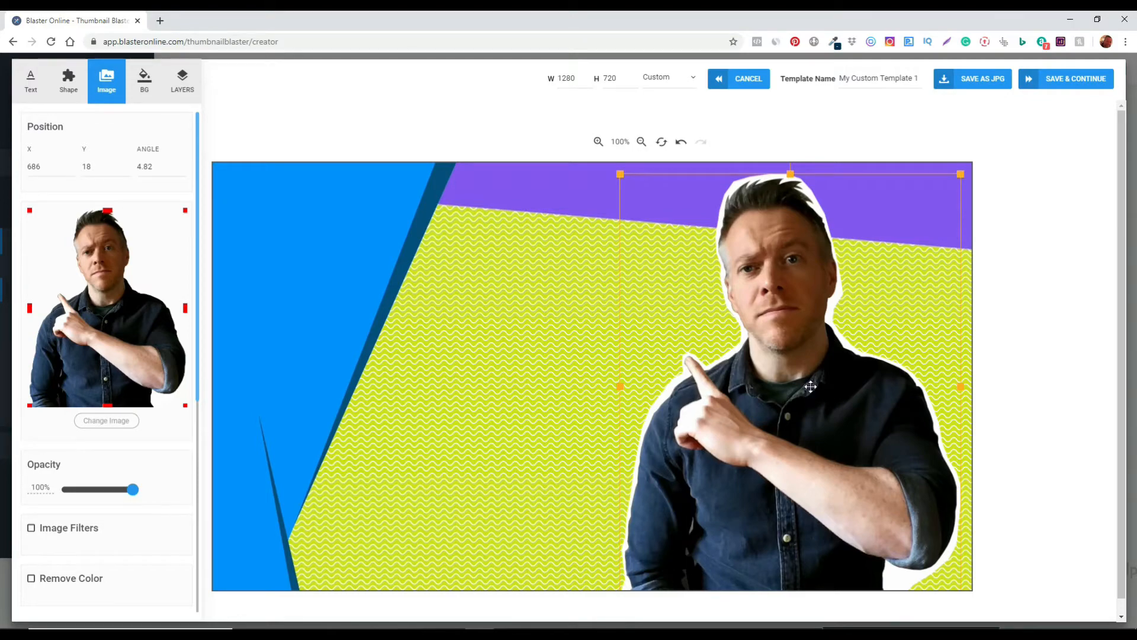
Upload the HOW I CREATE THUMBNAILS TEXT 1-01 image and place it on the canvas.
{"action": "left_click", "coordinate": [537, 299]}
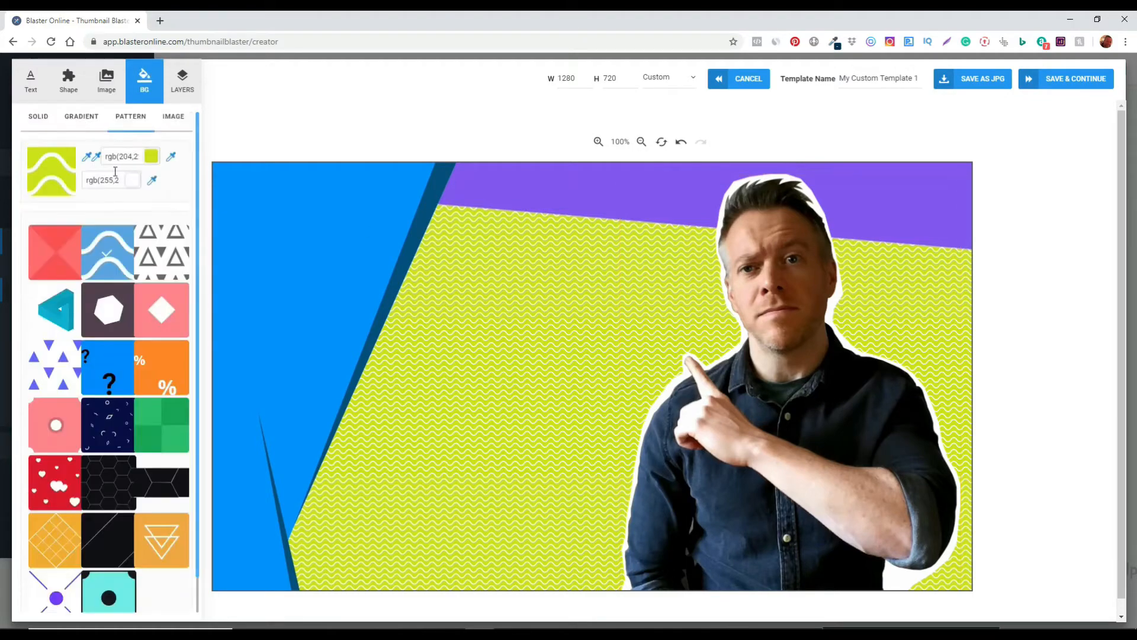
{"action": "left_click", "coordinate": [109, 85]}
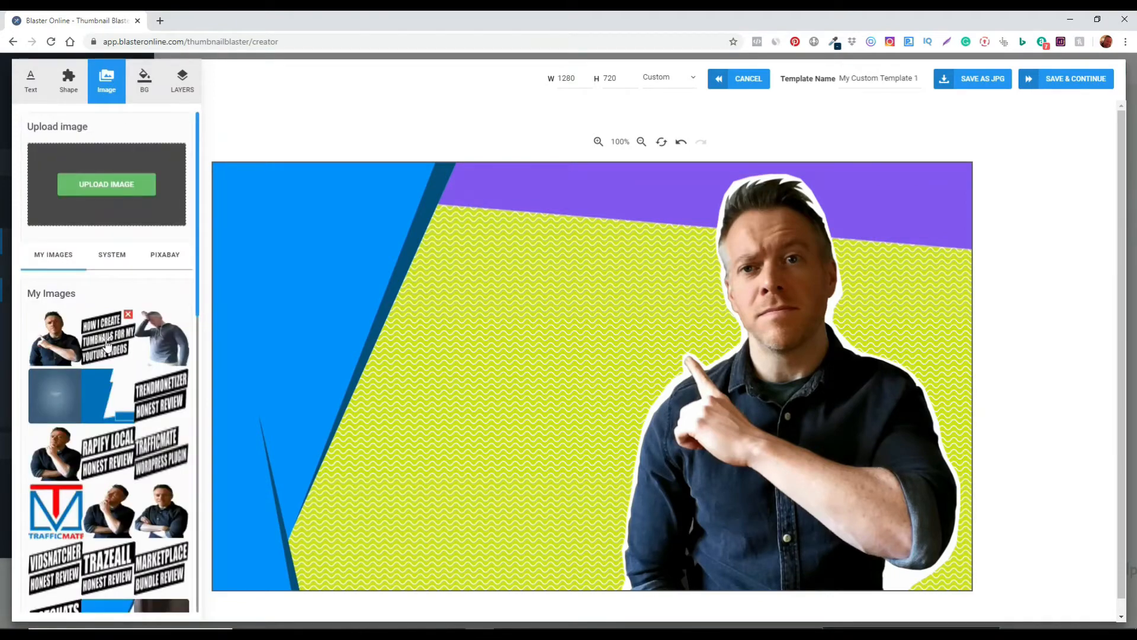
{"action": "left_click", "coordinate": [115, 188]}
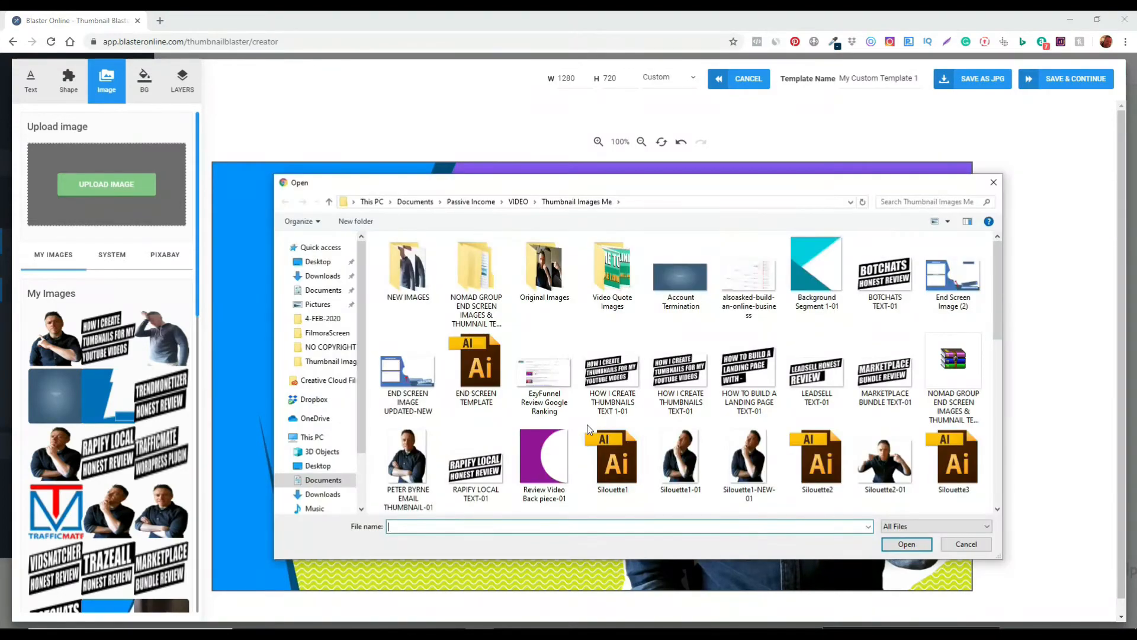
{"action": "left_click", "coordinate": [601, 372]}
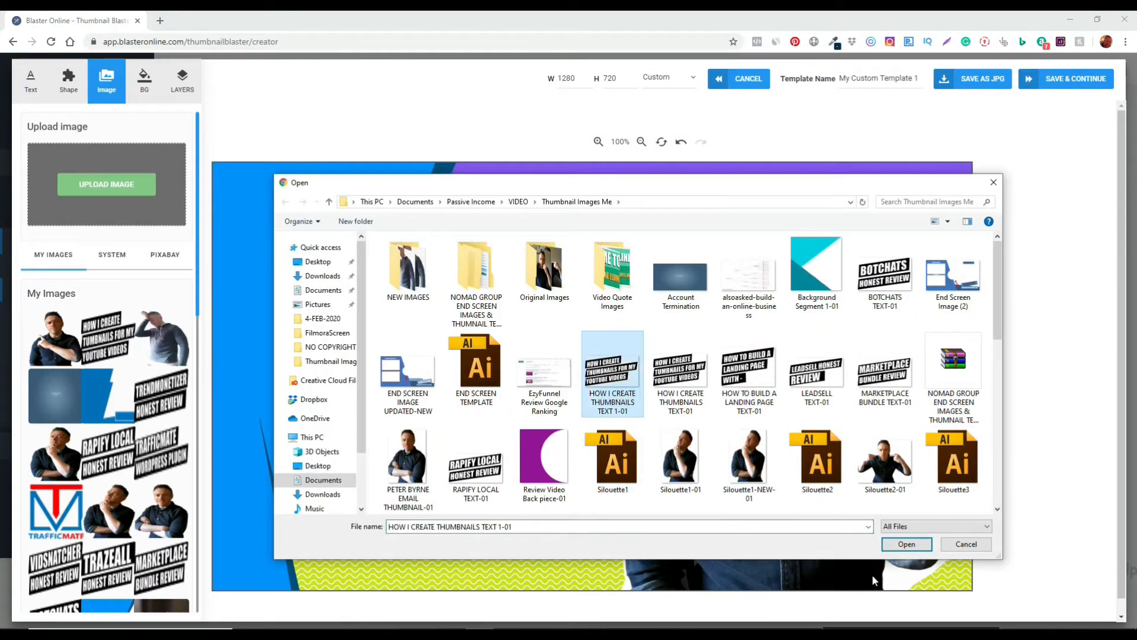
{"action": "left_click", "coordinate": [884, 544]}
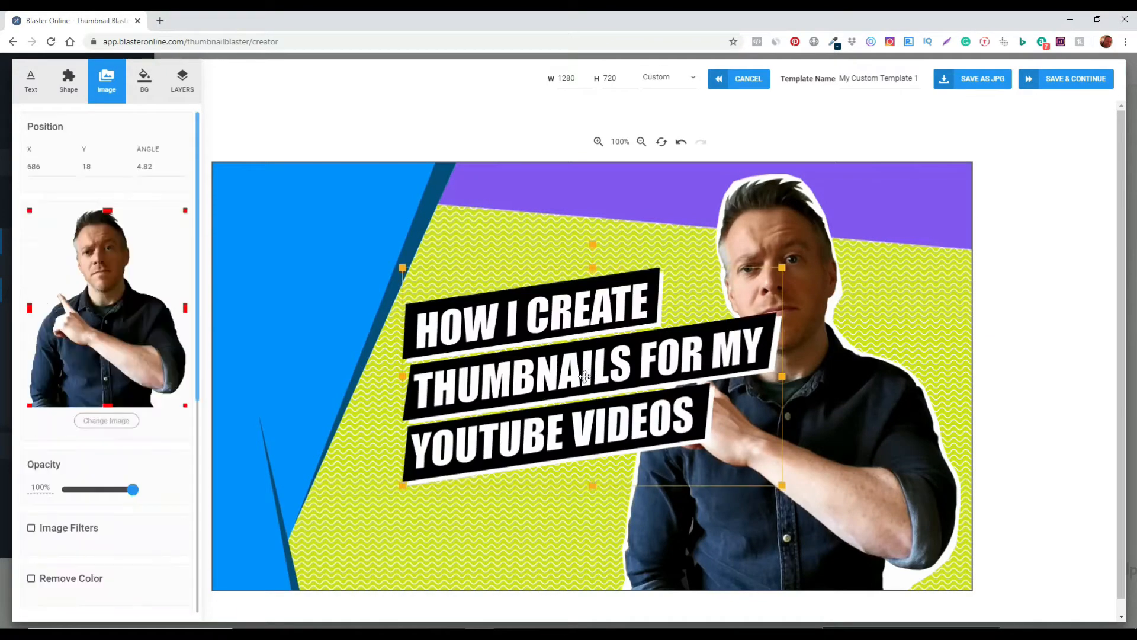
Move the title text image to the upper left and enlarge it.
{"action": "left_click_drag", "start_coordinate": [583, 391], "coordinate": [396, 309]}
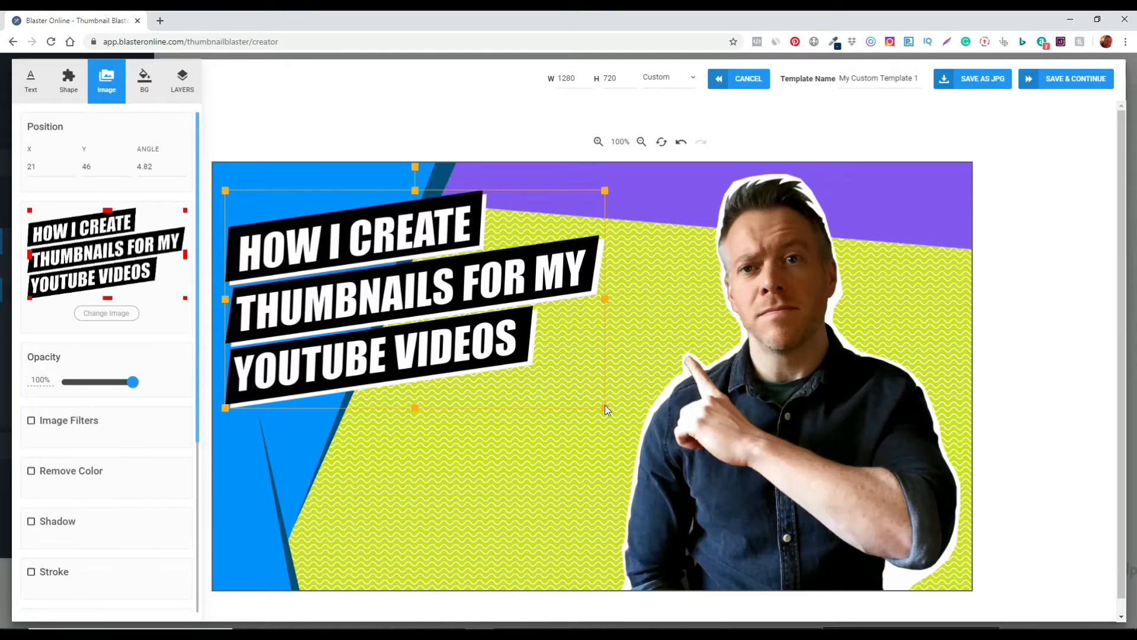
{"action": "left_click_drag", "start_coordinate": [605, 408], "coordinate": [663, 457]}
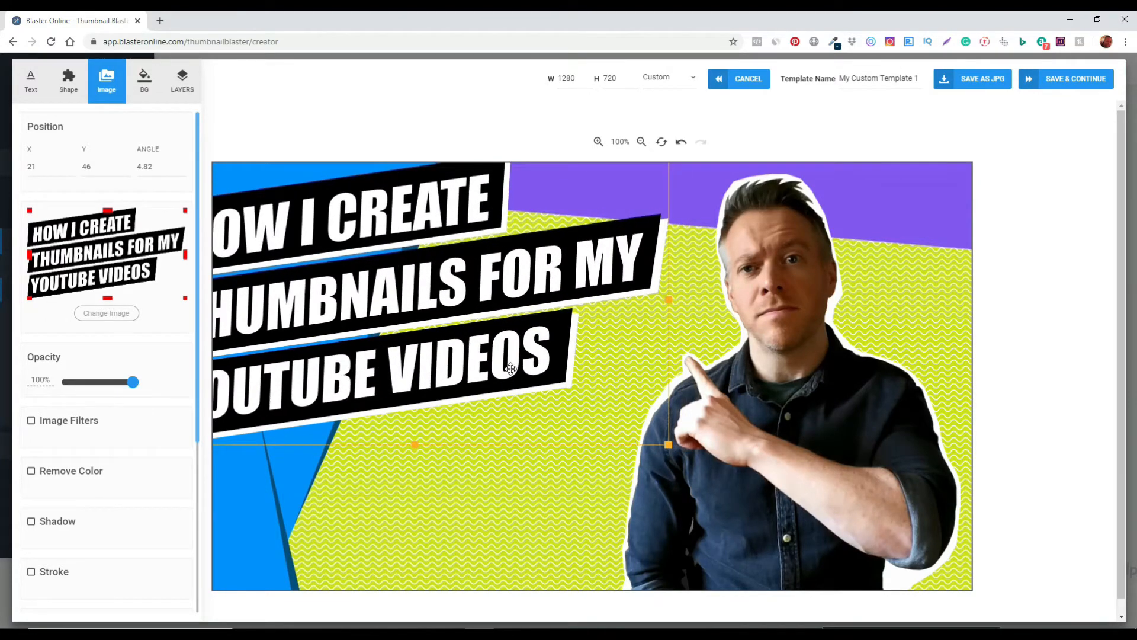
Add a curved arrow shape below the title, then resize, rotate and position it to point up toward the text.
{"action": "left_click", "coordinate": [77, 75]}
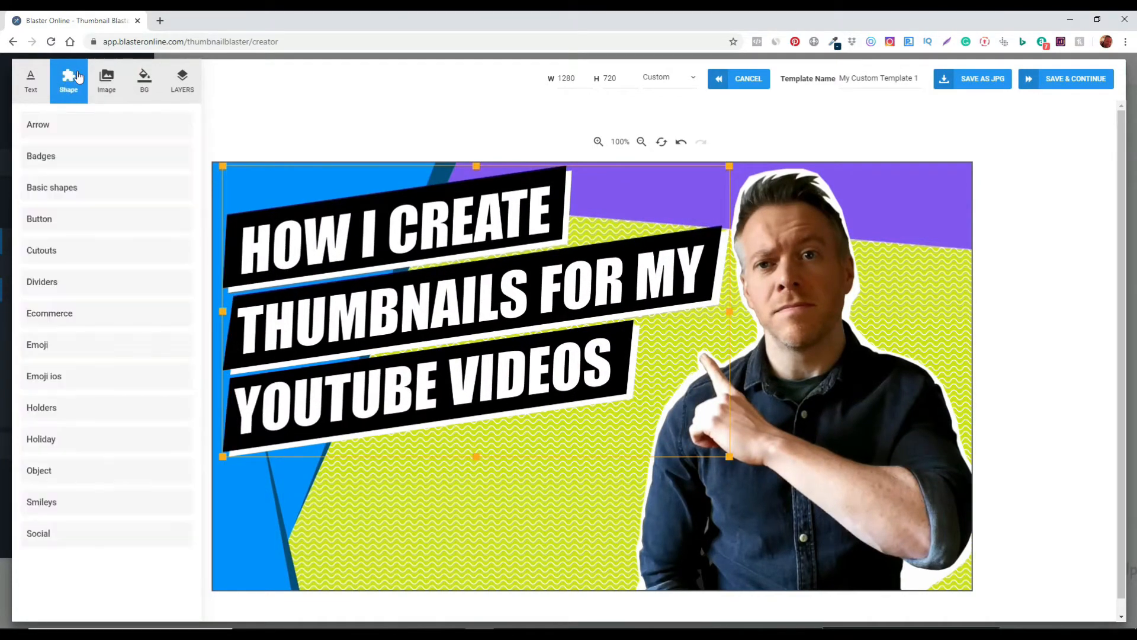
{"action": "left_click", "coordinate": [48, 126]}
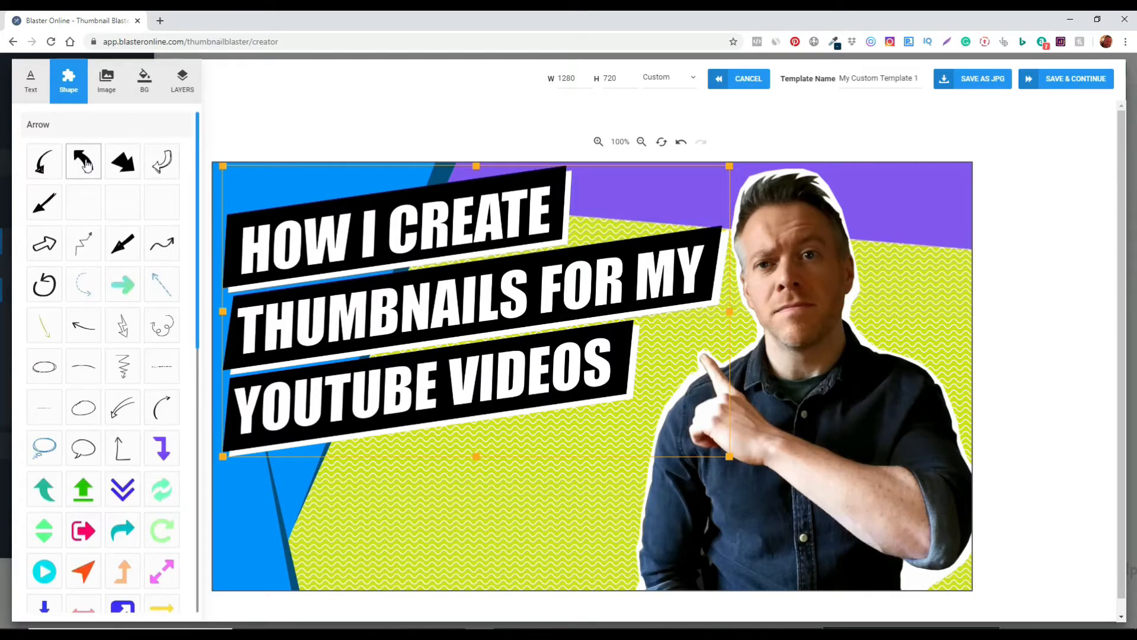
{"action": "left_click", "coordinate": [87, 164]}
{"action": "left_click_drag", "start_coordinate": [594, 379], "coordinate": [617, 527]}
{"action": "left_click_drag", "start_coordinate": [618, 481], "coordinate": [464, 477]}
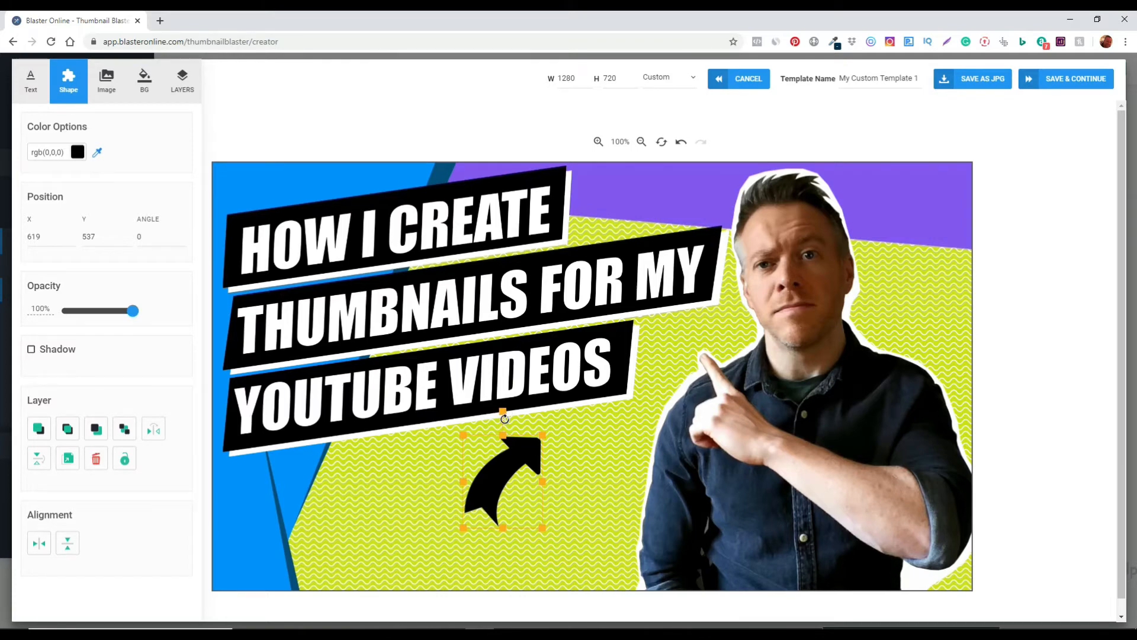
{"action": "left_click_drag", "start_coordinate": [504, 410], "coordinate": [418, 473]}
{"action": "left_click_drag", "start_coordinate": [511, 492], "coordinate": [593, 488]}
Colour the arrow red.
{"action": "left_click", "coordinate": [77, 152]}
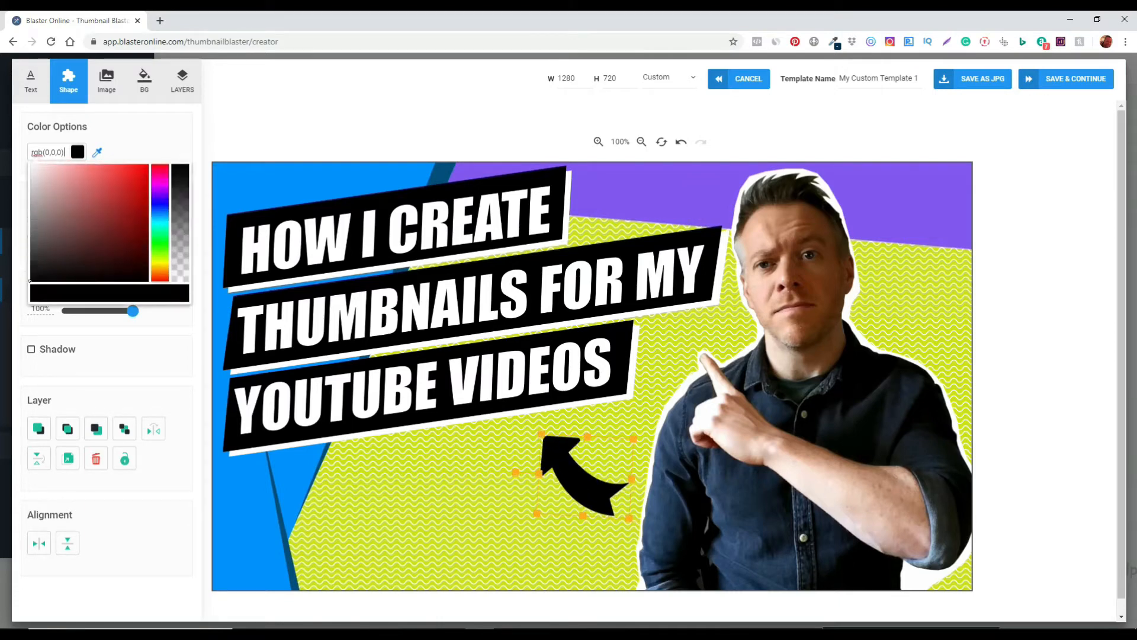
{"action": "left_click", "coordinate": [130, 174]}
{"action": "left_click_drag", "start_coordinate": [130, 174], "coordinate": [148, 177]}
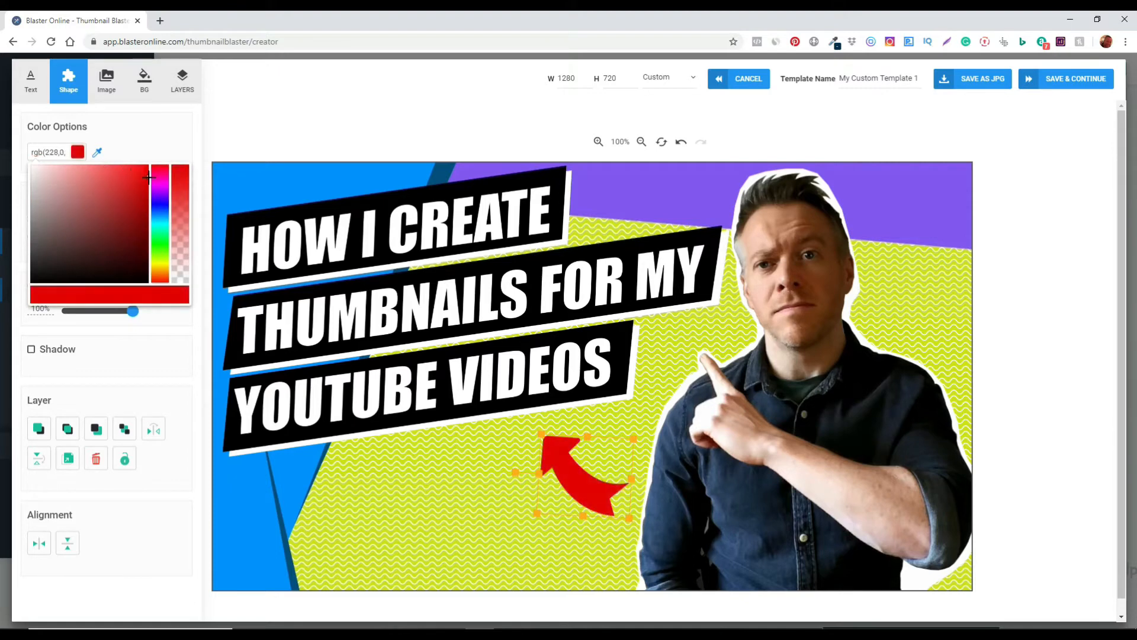
{"action": "left_click", "coordinate": [178, 150]}
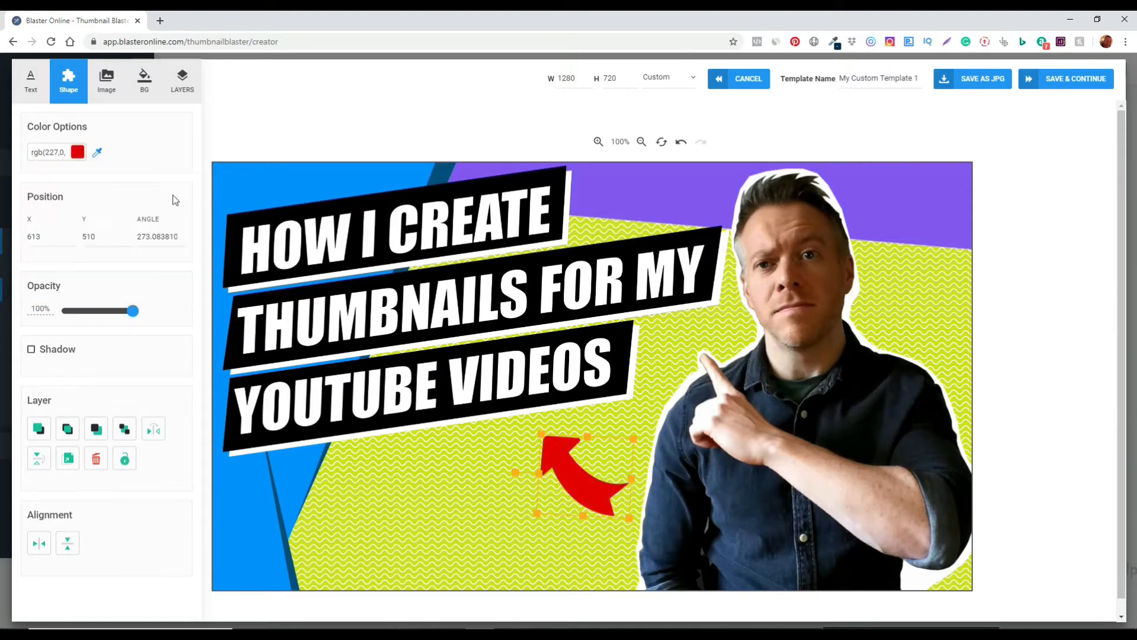
Enable a shadow on the arrow and adjust its X and Y offset values.
{"action": "left_click", "coordinate": [32, 350]}
{"action": "left_click", "coordinate": [182, 416]}
{"action": "left_click", "coordinate": [183, 421]}
{"action": "left_click", "coordinate": [184, 421]}
{"action": "left_click", "coordinate": [184, 420]}
{"action": "left_click", "coordinate": [183, 420]}
{"action": "left_click", "coordinate": [184, 420]}
{"action": "left_click", "coordinate": [184, 420]}
{"action": "left_click", "coordinate": [126, 420]}
{"action": "left_click", "coordinate": [126, 420]}
{"action": "left_click", "coordinate": [126, 420]}
{"action": "left_click", "coordinate": [127, 420]}
{"action": "left_click", "coordinate": [126, 420]}
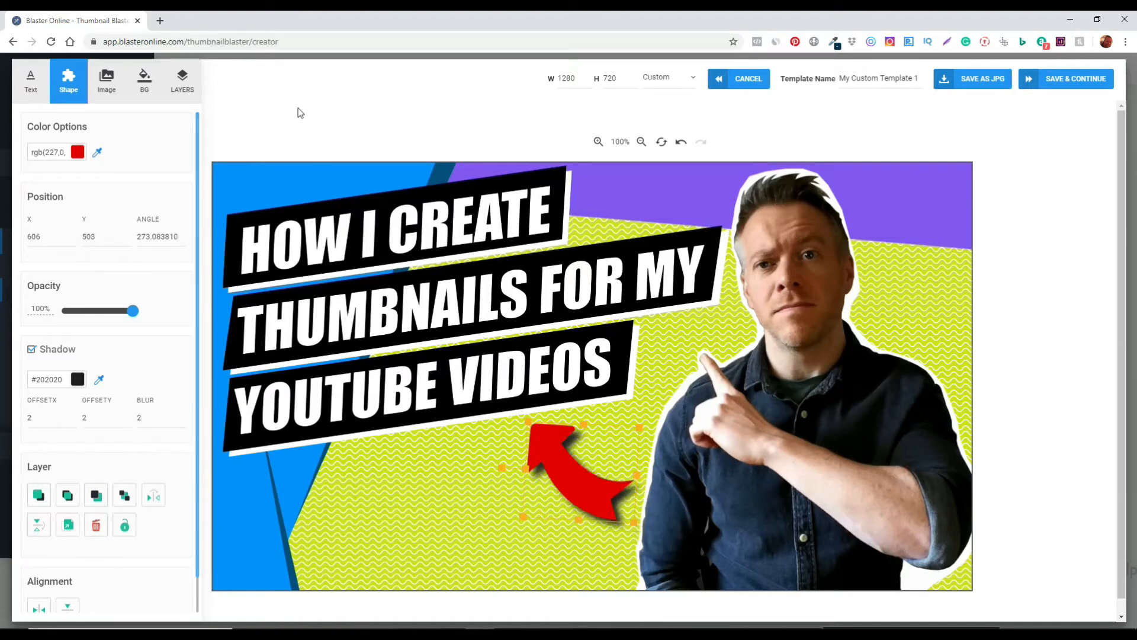
Insert the laptop image from the System image library, shrink it and place it at the lower left.
{"action": "left_click", "coordinate": [102, 83]}
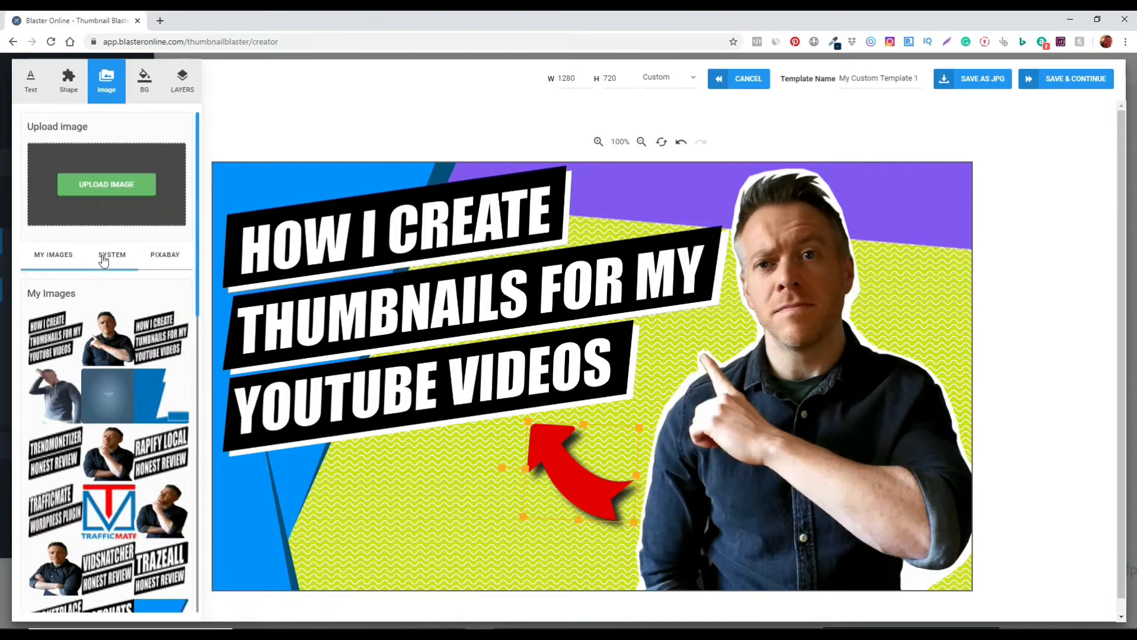
{"action": "left_click", "coordinate": [105, 257]}
{"action": "left_click", "coordinate": [100, 434]}
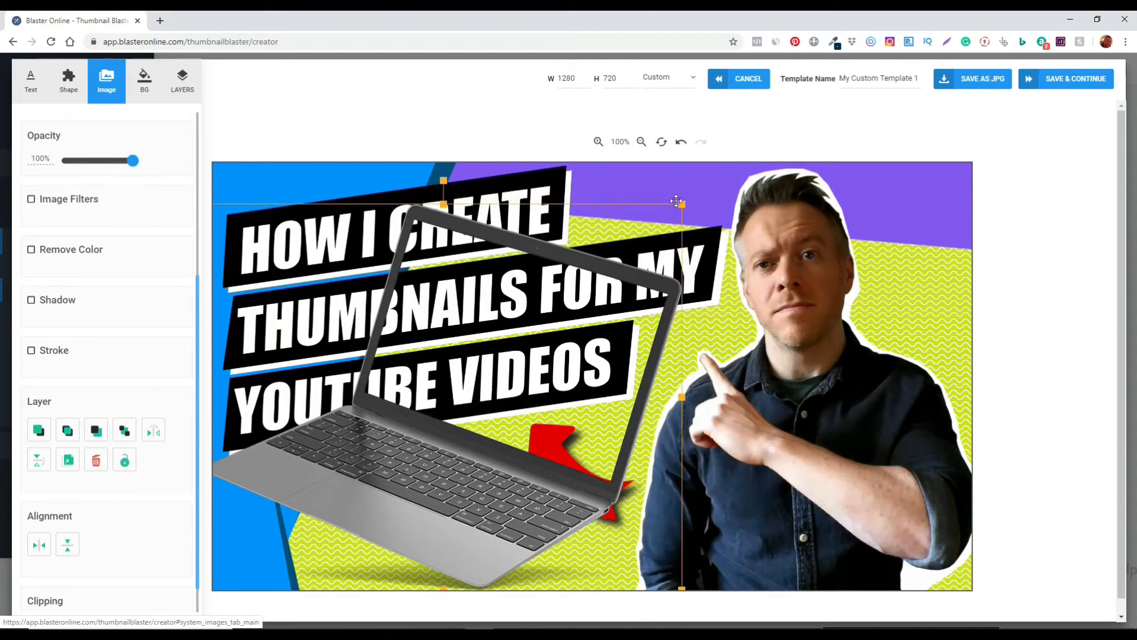
{"action": "left_click_drag", "start_coordinate": [682, 203], "coordinate": [543, 295]}
{"action": "left_click_drag", "start_coordinate": [447, 455], "coordinate": [410, 561]}
{"action": "left_click", "coordinate": [595, 341]}
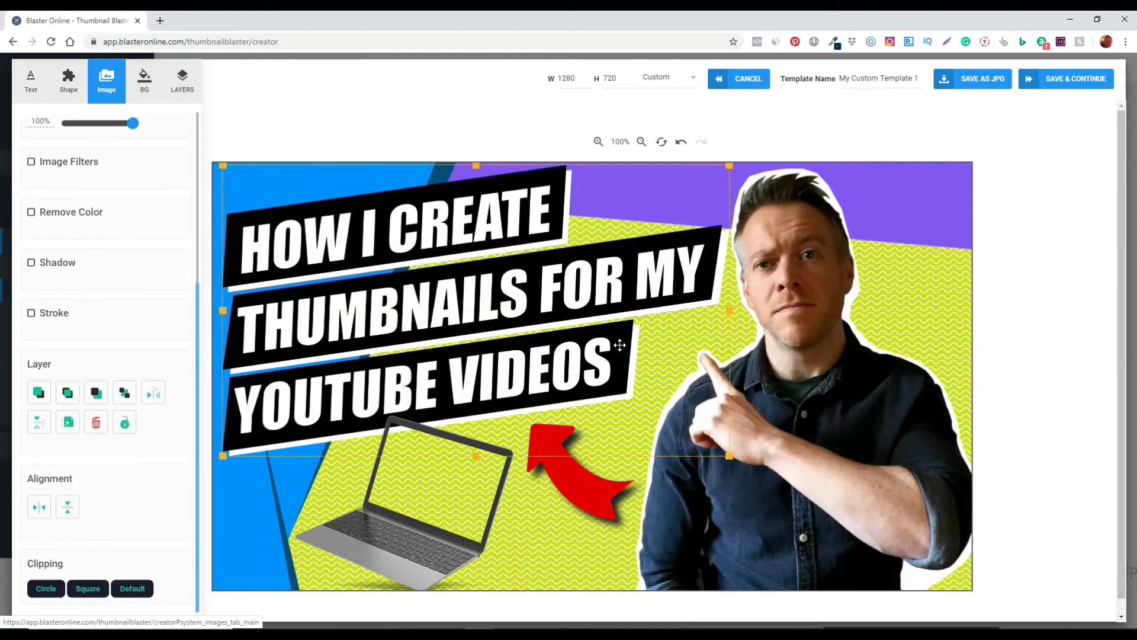
Shrink the title image slightly and nudge the title and laptop into place.
{"action": "left_click_drag", "start_coordinate": [730, 456], "coordinate": [700, 442]}
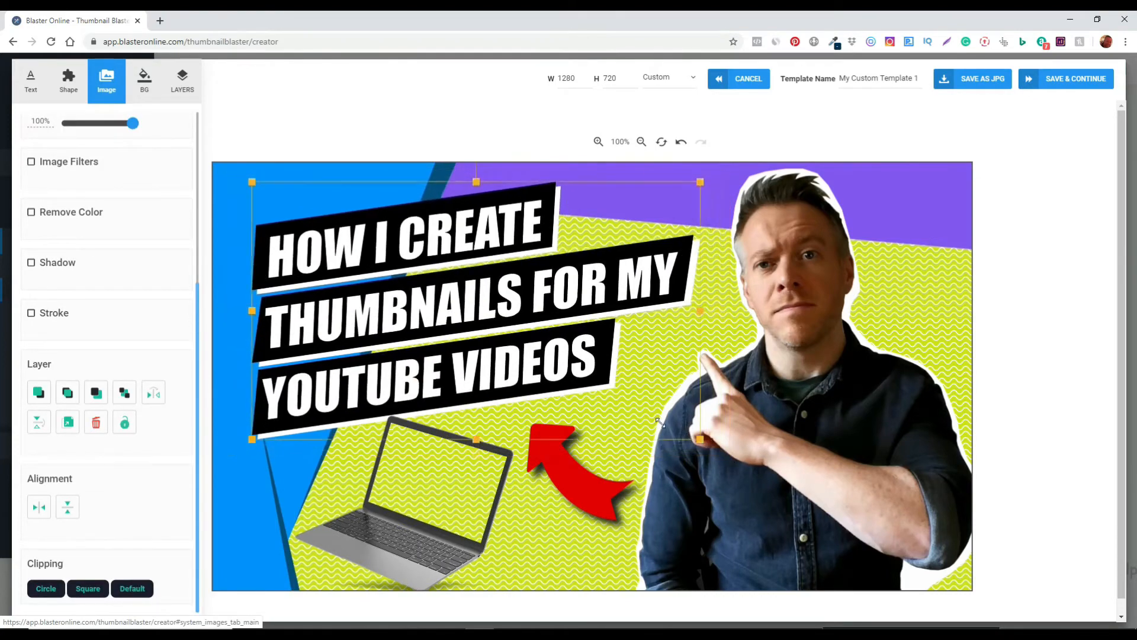
{"action": "left_click_drag", "start_coordinate": [550, 393], "coordinate": [526, 373]}
{"action": "left_click_drag", "start_coordinate": [442, 555], "coordinate": [438, 545]}
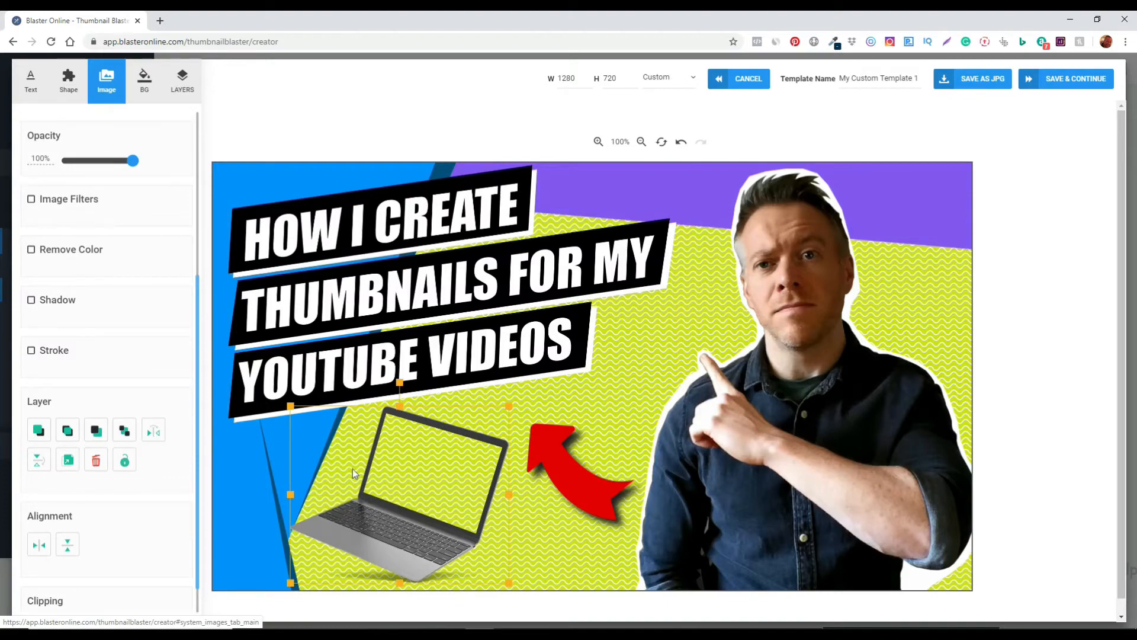
Add a grey square from the Basic shapes collection to the canvas.
{"action": "left_click", "coordinate": [76, 88]}
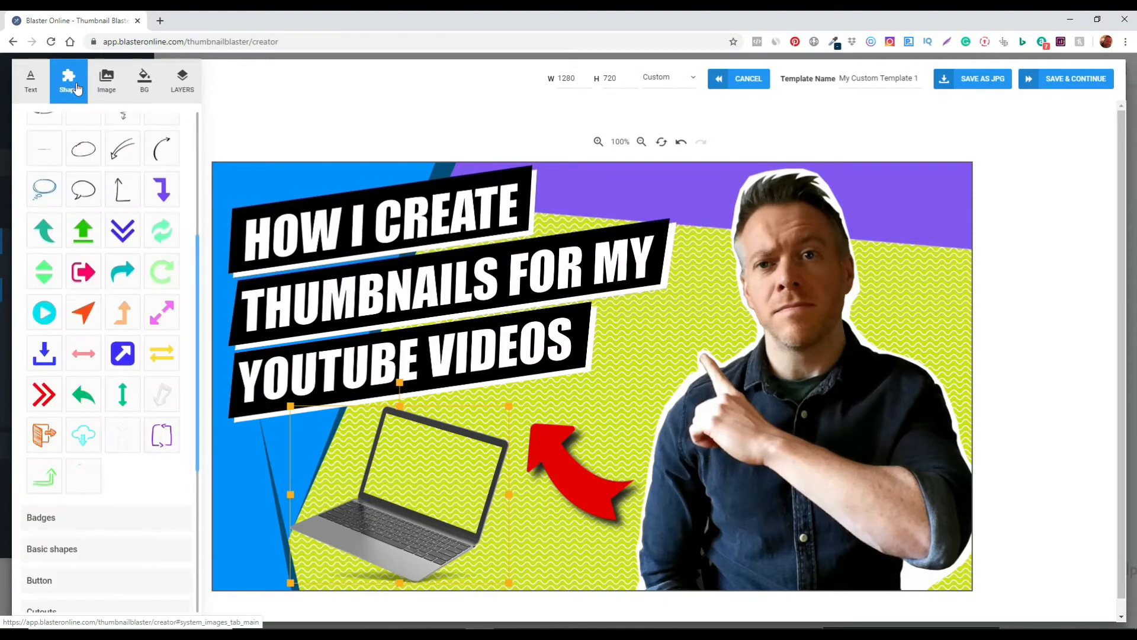
{"action": "scroll", "coordinate": [44, 172], "scroll_direction": "up", "scroll_amount": 3}
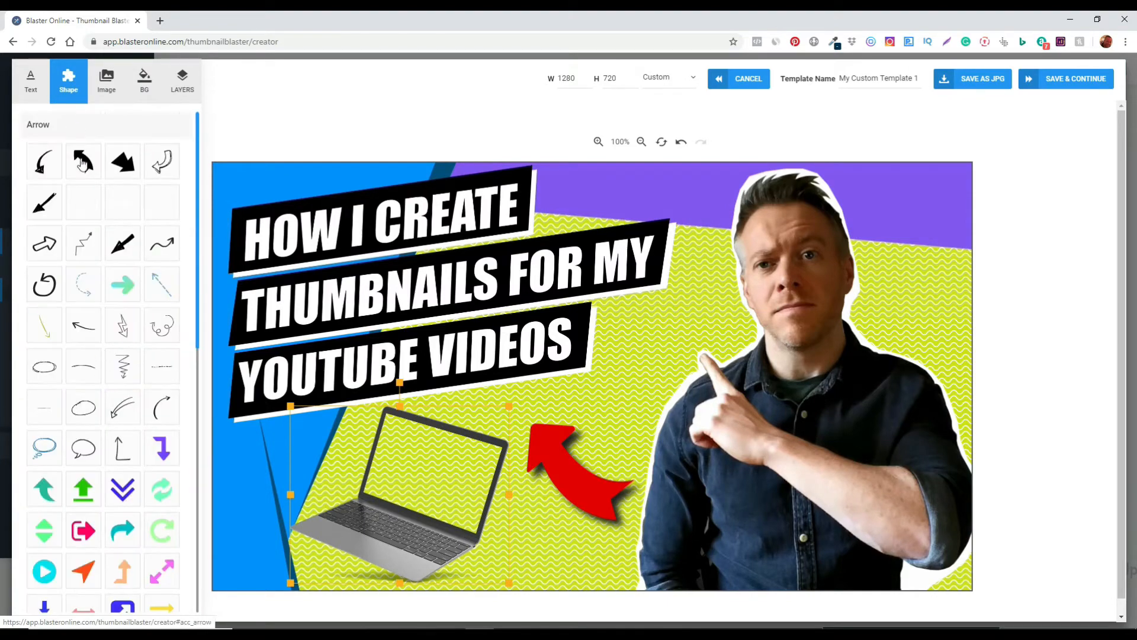
{"action": "left_click", "coordinate": [75, 126]}
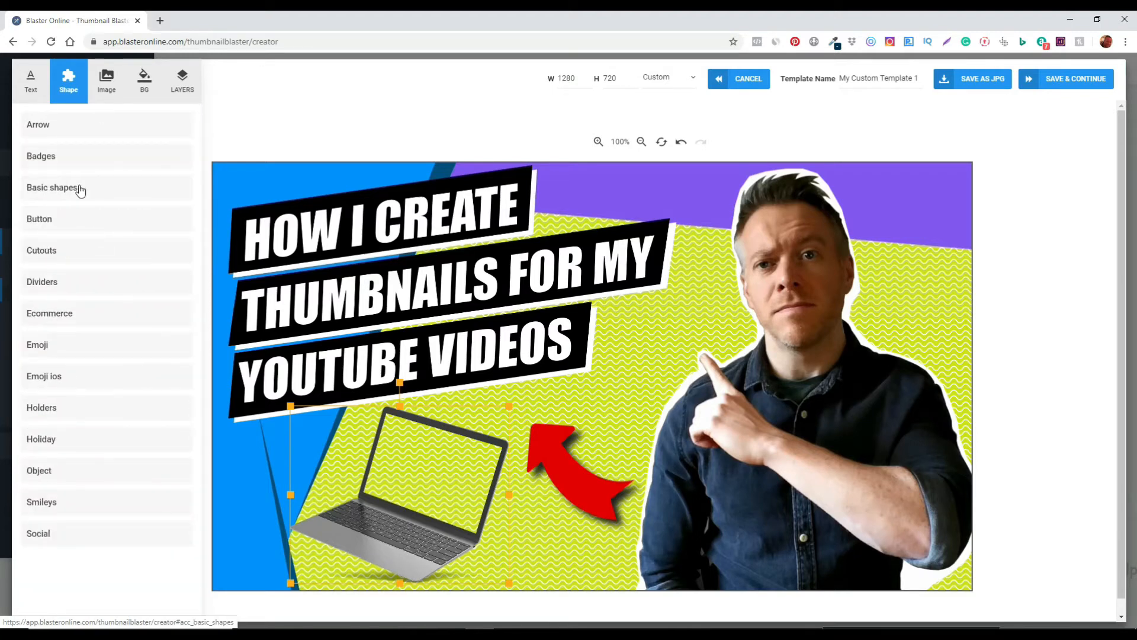
{"action": "left_click", "coordinate": [77, 188]}
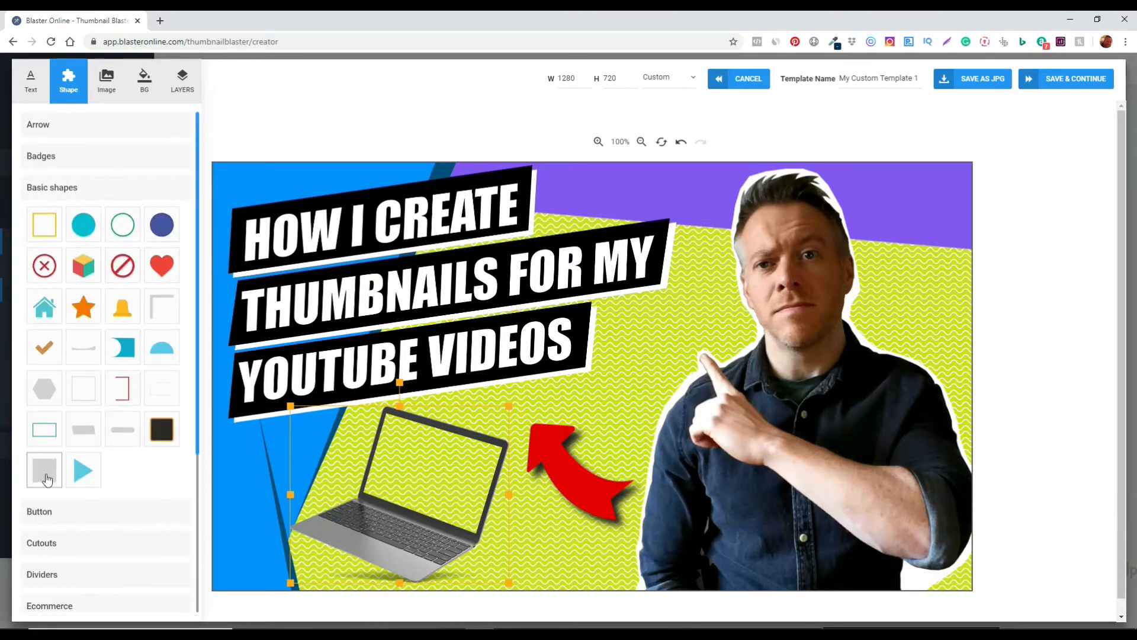
{"action": "left_click", "coordinate": [47, 476]}
{"action": "left_click", "coordinate": [592, 379]}
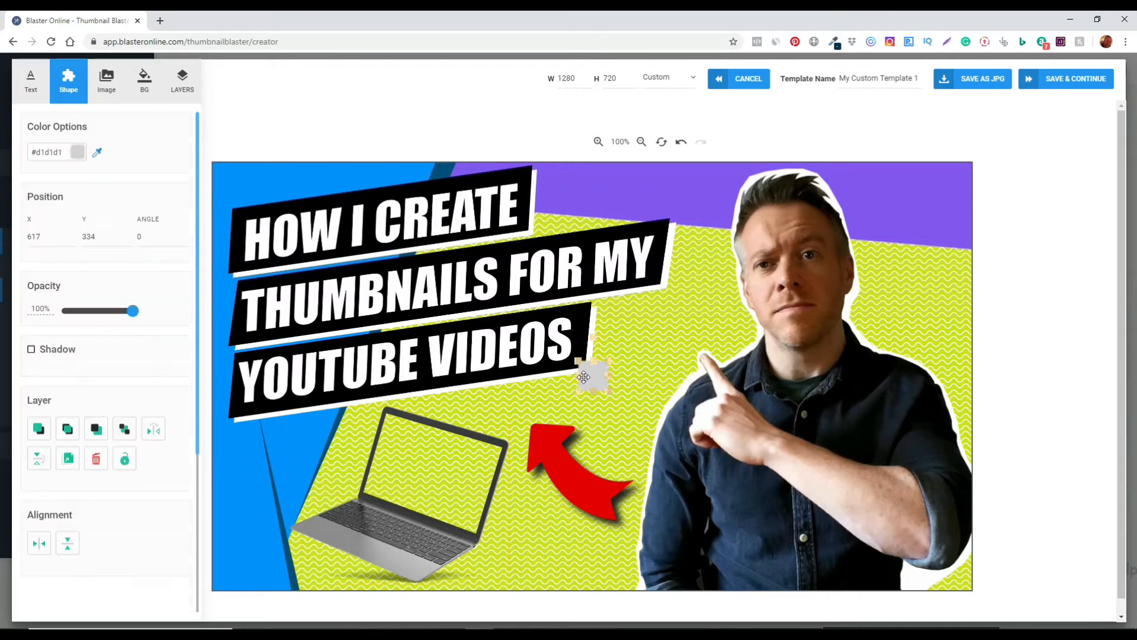
Resize, rotate and position the grey square to cover the laptop's screen.
{"action": "left_click_drag", "start_coordinate": [610, 392], "coordinate": [635, 417]}
{"action": "left_click_drag", "start_coordinate": [609, 380], "coordinate": [523, 466]}
{"action": "left_click_drag", "start_coordinate": [451, 406], "coordinate": [470, 407]}
{"action": "mouse_move", "coordinate": [474, 477]}
{"action": "left_mouse_down"}
{"action": "mouse_move", "coordinate": [462, 473]}
{"action": "mouse_move", "coordinate": [494, 482]}
{"action": "left_mouse_up"}
{"action": "left_click_drag", "start_coordinate": [421, 496], "coordinate": [413, 514]}
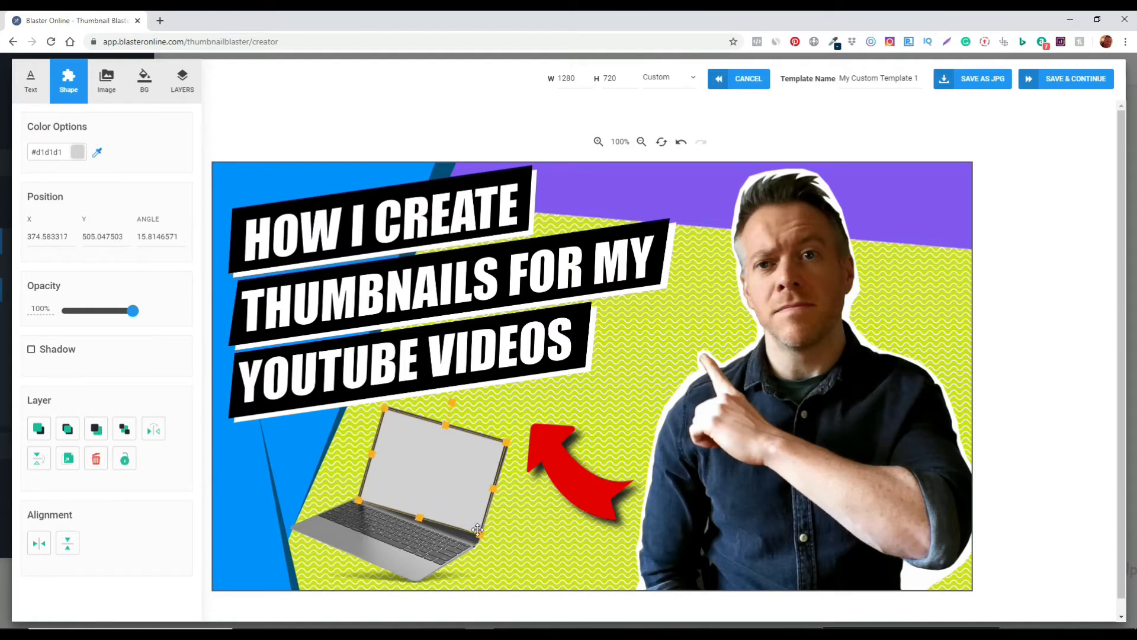
{"action": "left_click_drag", "start_coordinate": [422, 519], "coordinate": [422, 521]}
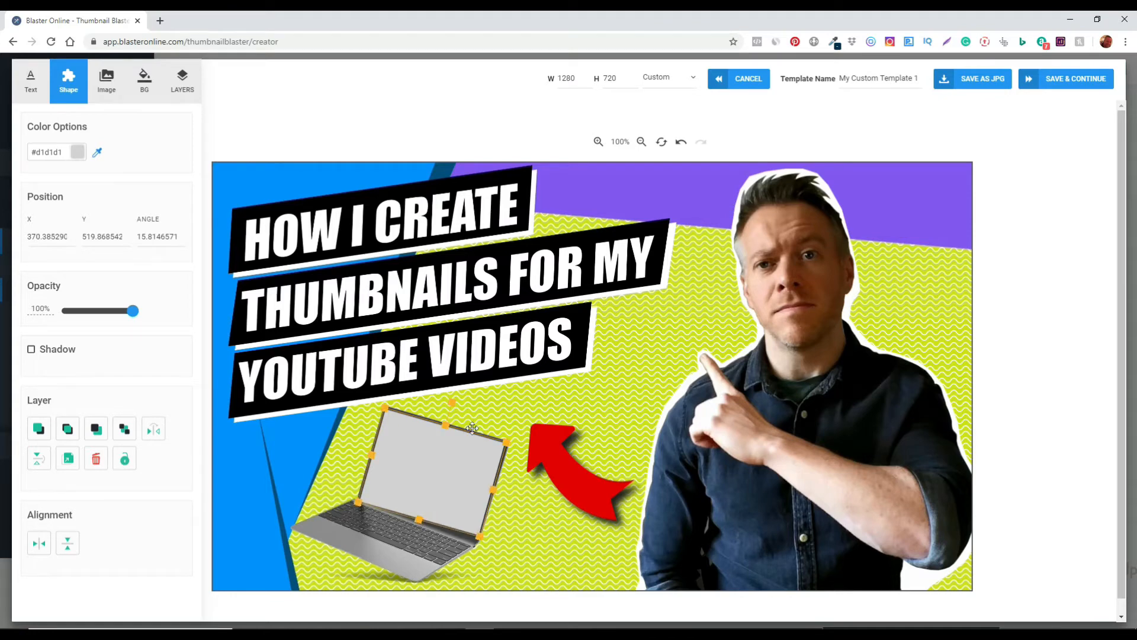
Adjust the grey screen square's layer order and its fill colour options.
{"action": "left_click", "coordinate": [125, 432]}
{"action": "left_click", "coordinate": [124, 432]}
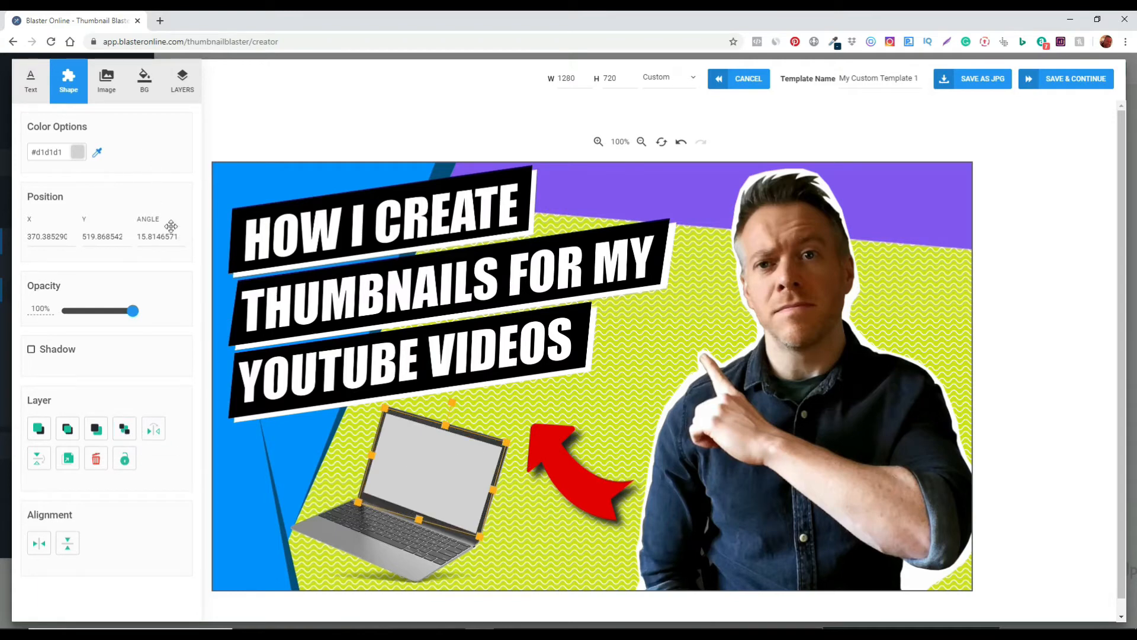
{"action": "left_click", "coordinate": [77, 152]}
{"action": "left_click_drag", "start_coordinate": [33, 184], "coordinate": [26, 159]}
{"action": "left_click", "coordinate": [163, 157]}
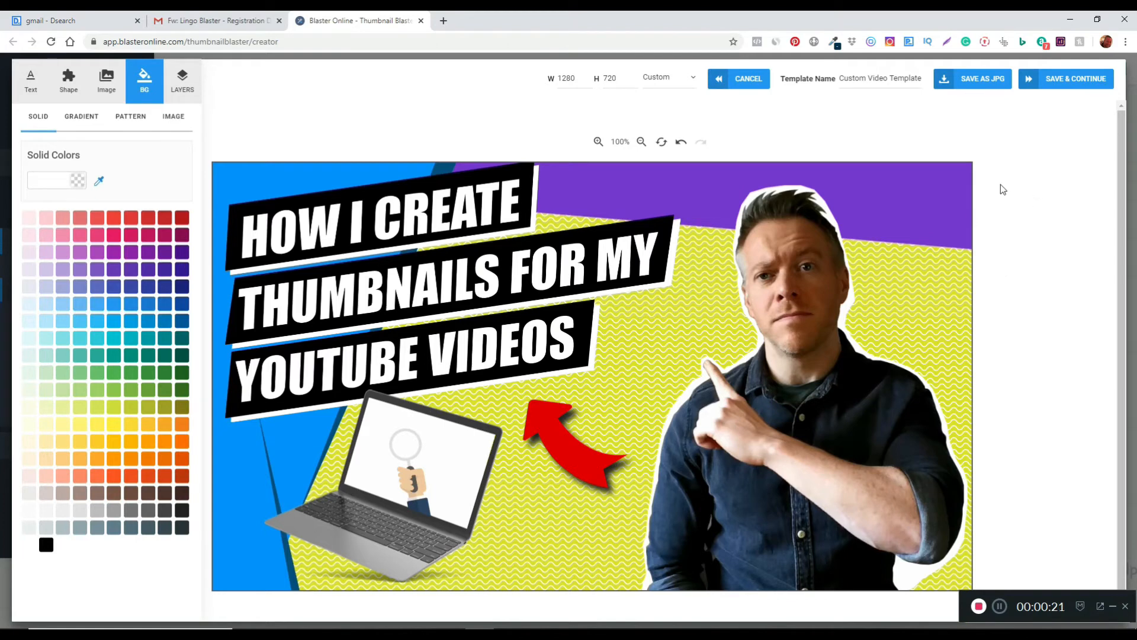
Save the thumbnail as a JPG and open the downloaded file's folder.
{"action": "left_click", "coordinate": [984, 84]}
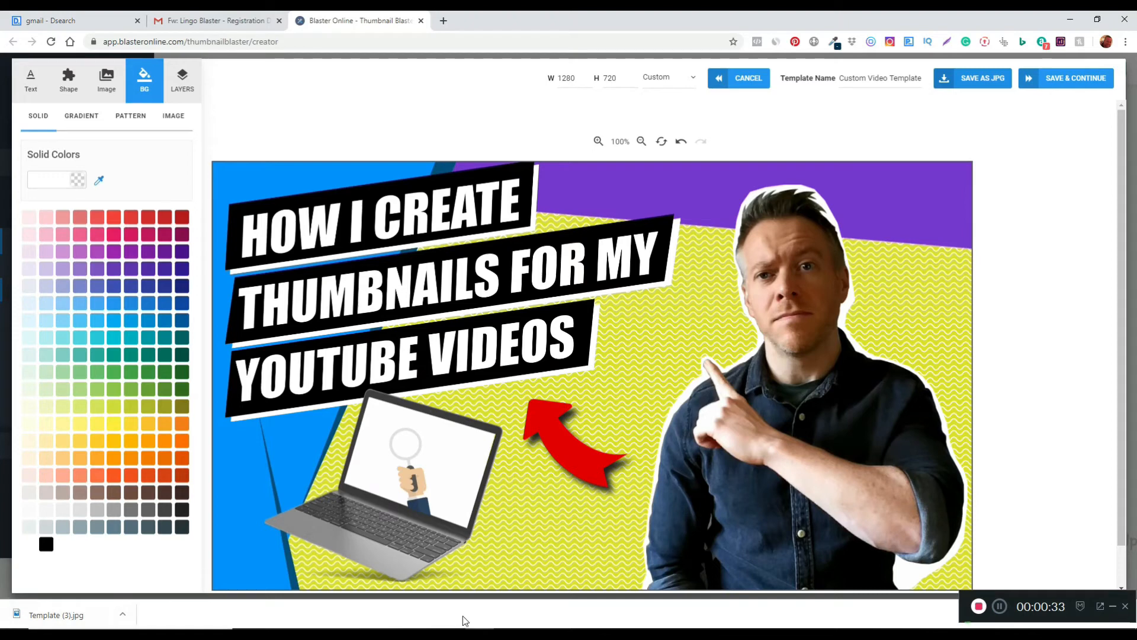
{"action": "left_click", "coordinate": [979, 607]}
{"action": "left_click", "coordinate": [306, 635]}
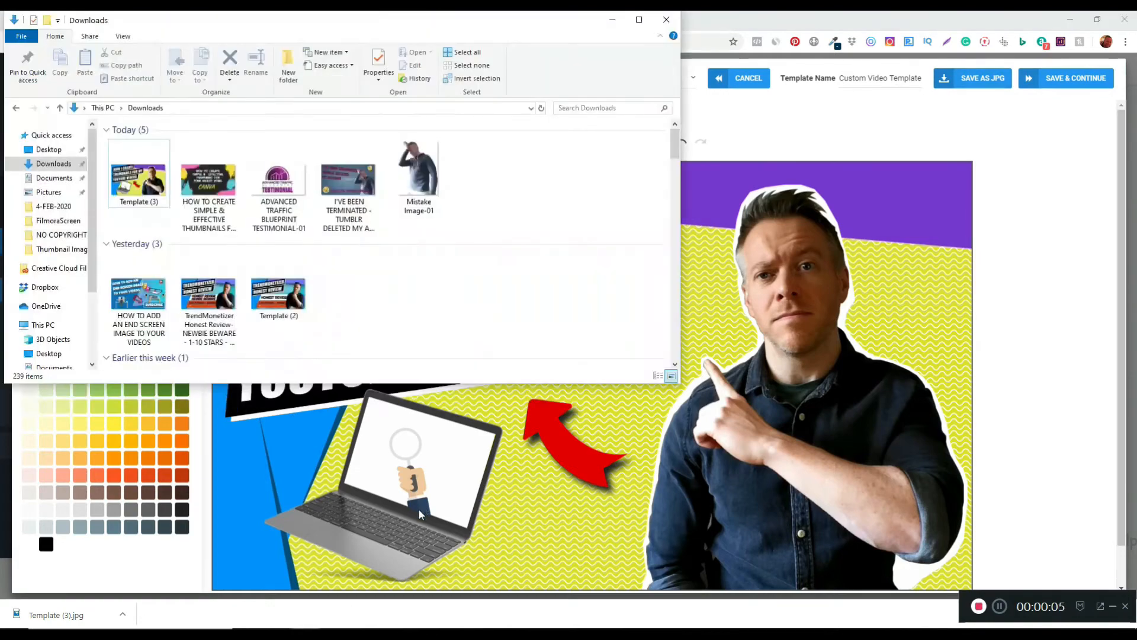
Rename the downloaded Template (3) image as HOW I CREATE MY THUMBNAILS FOR MY YOUTUBE VIDEOS.
{"action": "left_click", "coordinate": [131, 205]}
{"action": "left_click", "coordinate": [131, 204]}
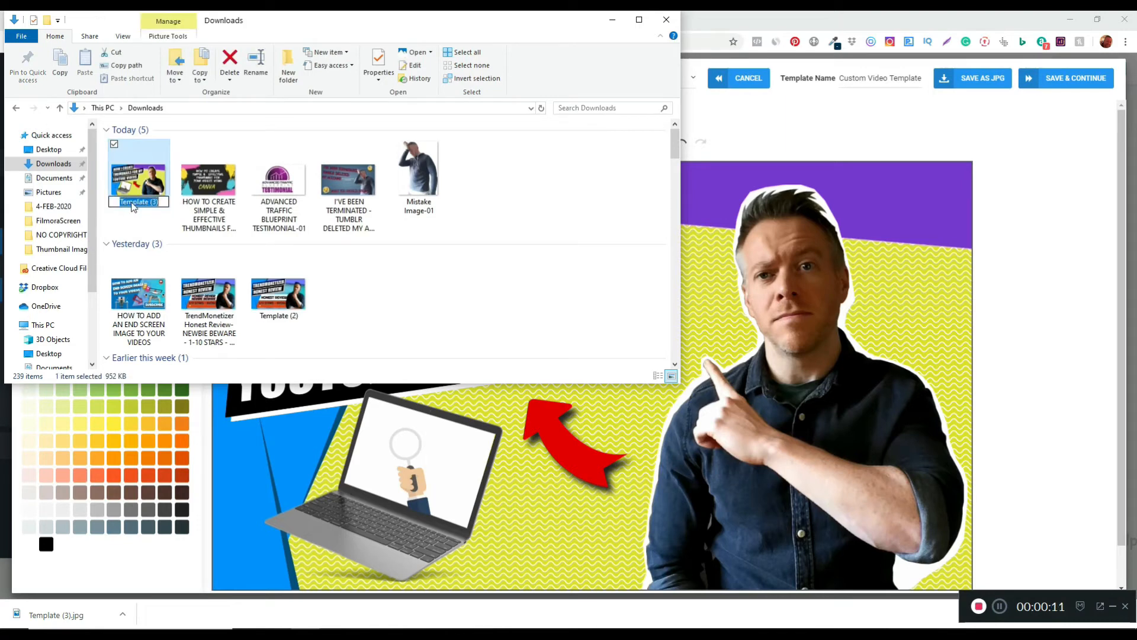
{"action": "type", "text": "HOW I CREATE MY THUMBNAILS FOR MY YOUTUBE VIDEOS"}
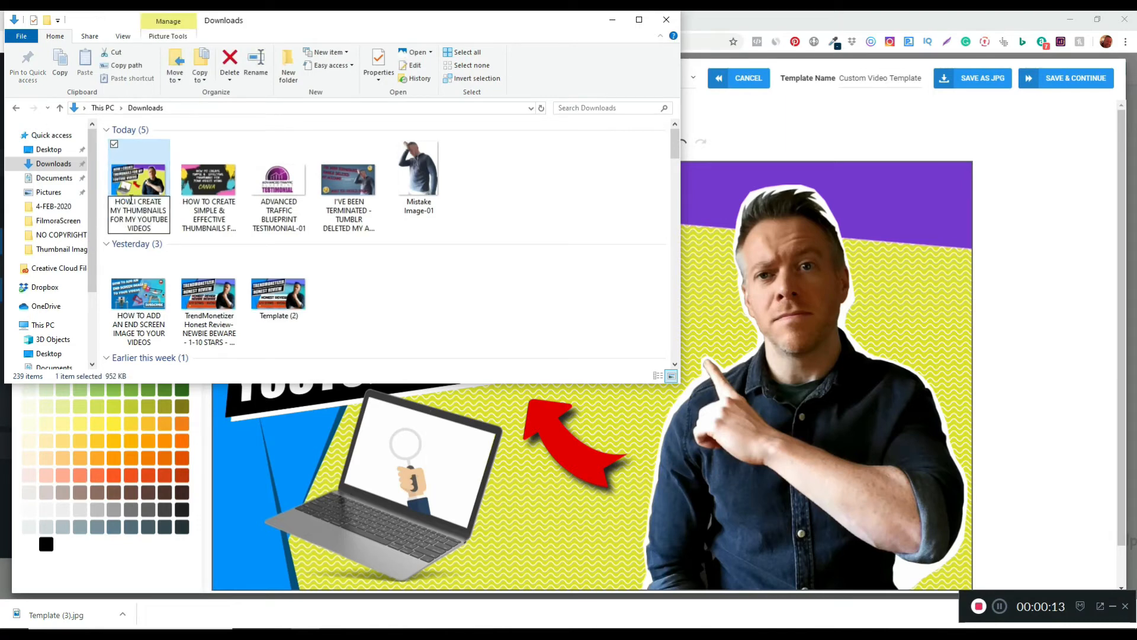
{"action": "key", "text": "Return"}
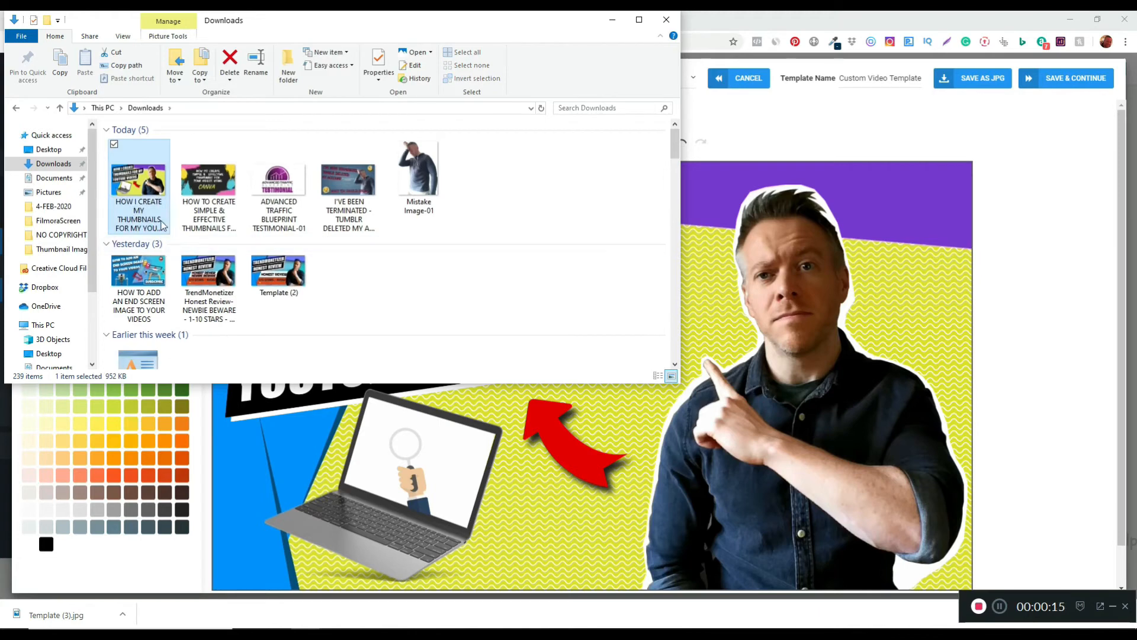